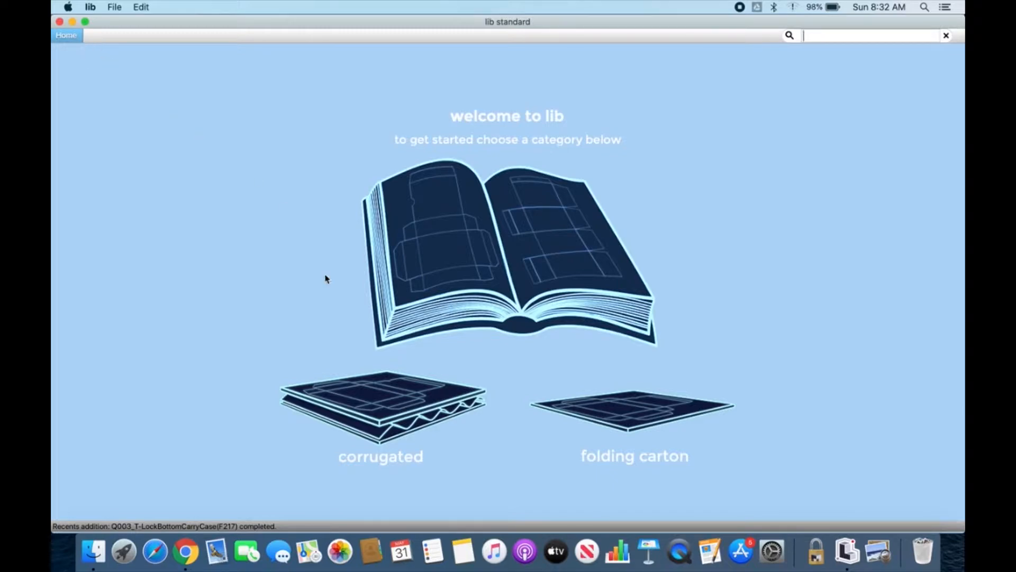
# - Open the B009_RETT 1 Tab design from the Roll Ends in the corrugated category
pyautogui.click(395, 404)
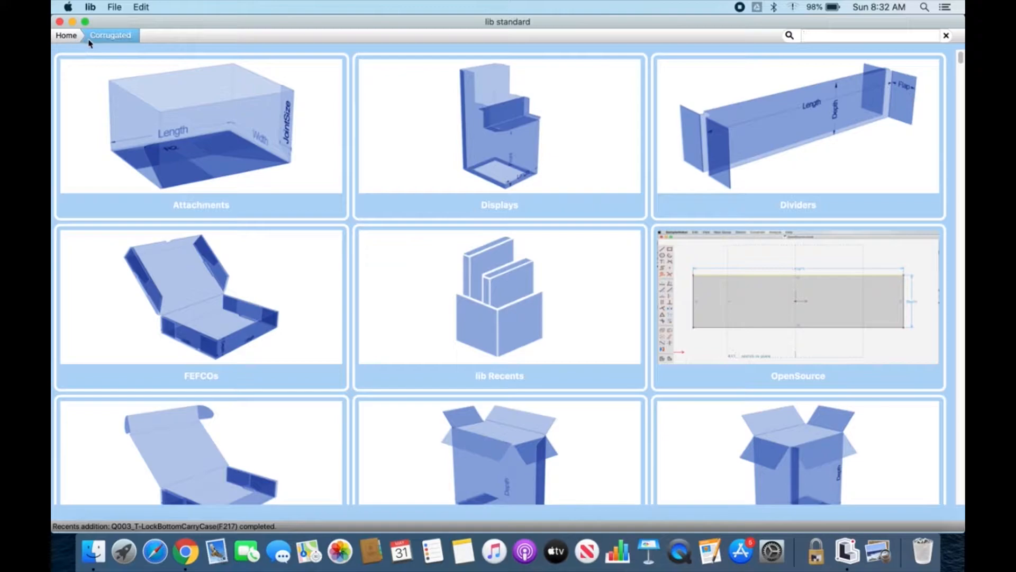
pyautogui.scroll(-3, 463, 317)
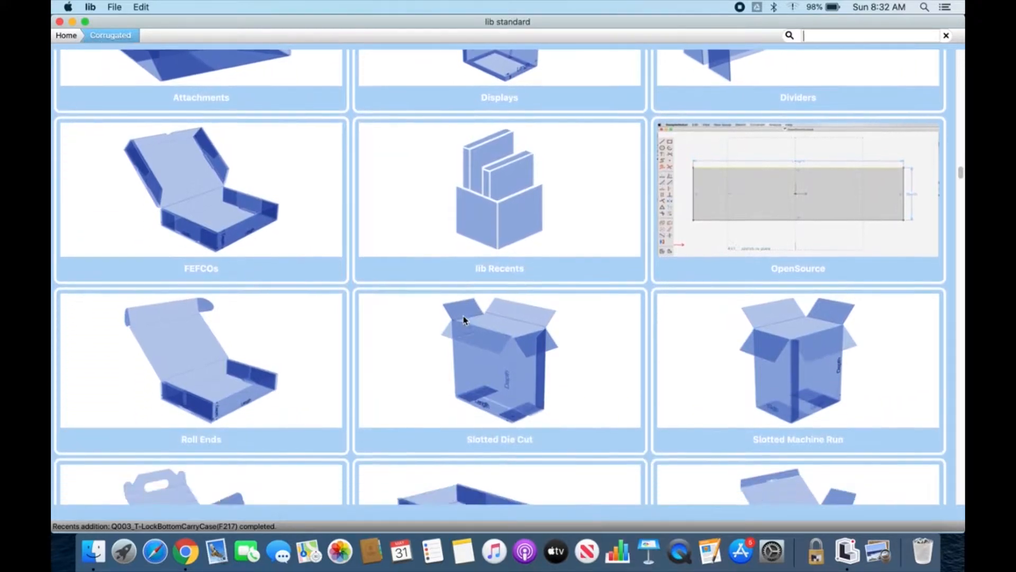
pyautogui.scroll(-2, 463, 318)
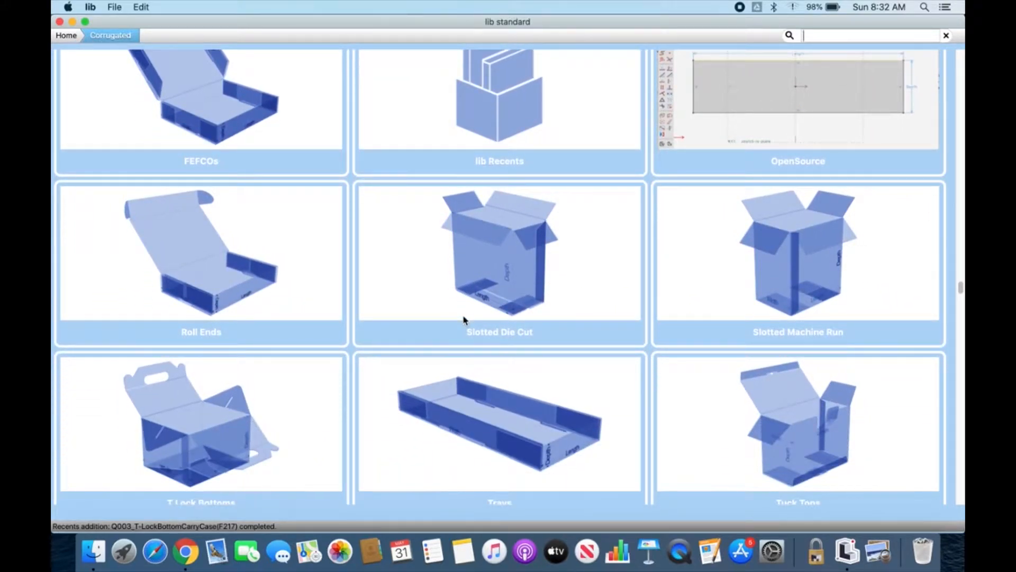
pyautogui.click(229, 311)
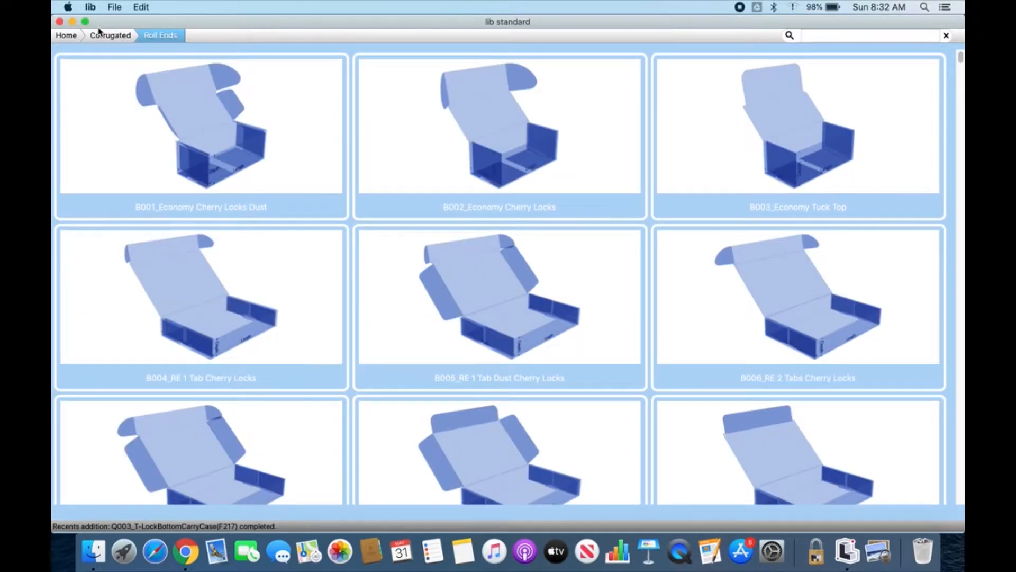
pyautogui.scroll(-3, 640, 347)
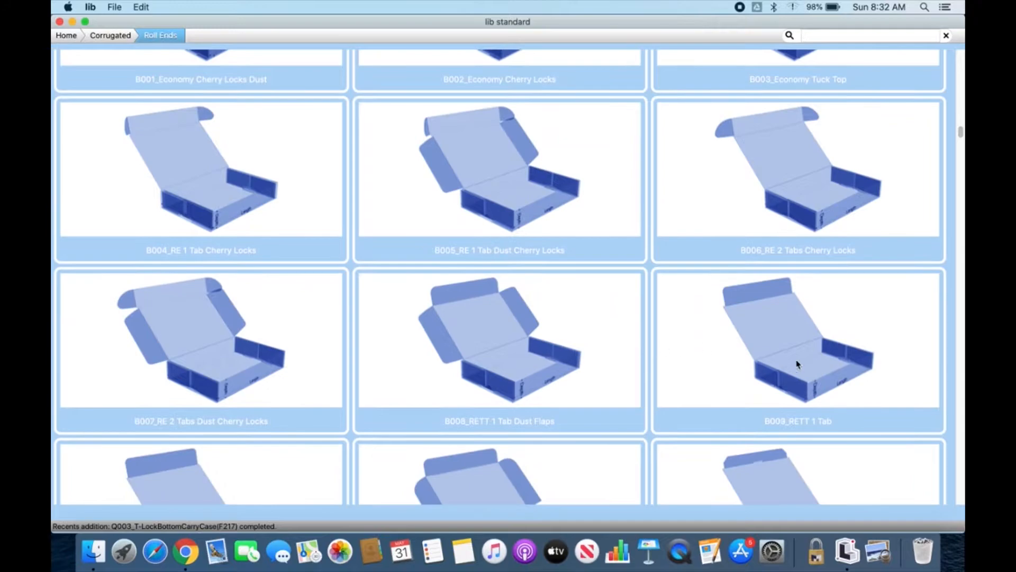
pyautogui.click(844, 370)
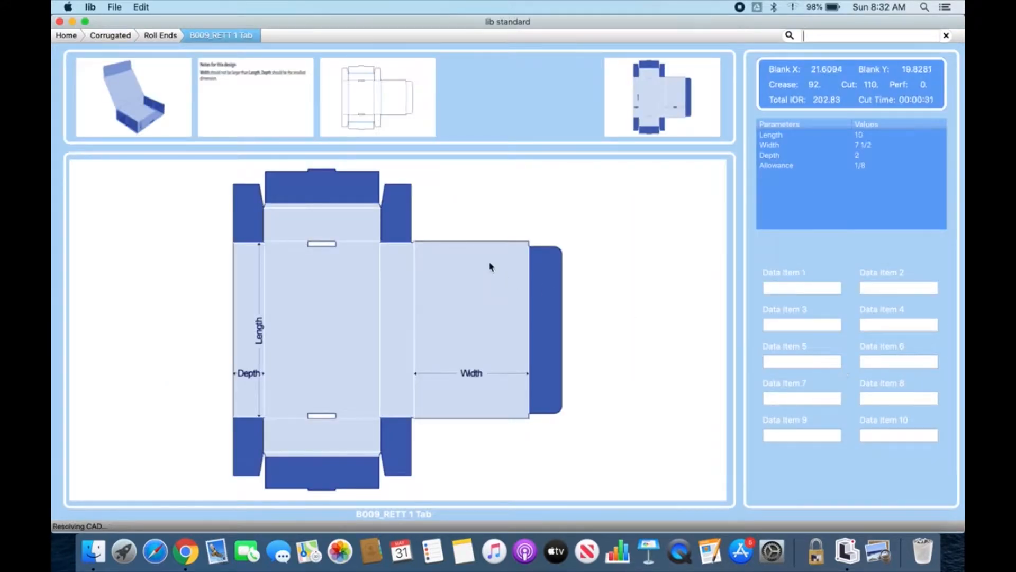
# - Go back to the home page and open the P007_Book Folder (B0444) design from the folding carton Folders
pyautogui.click(168, 37)
pyautogui.click(117, 35)
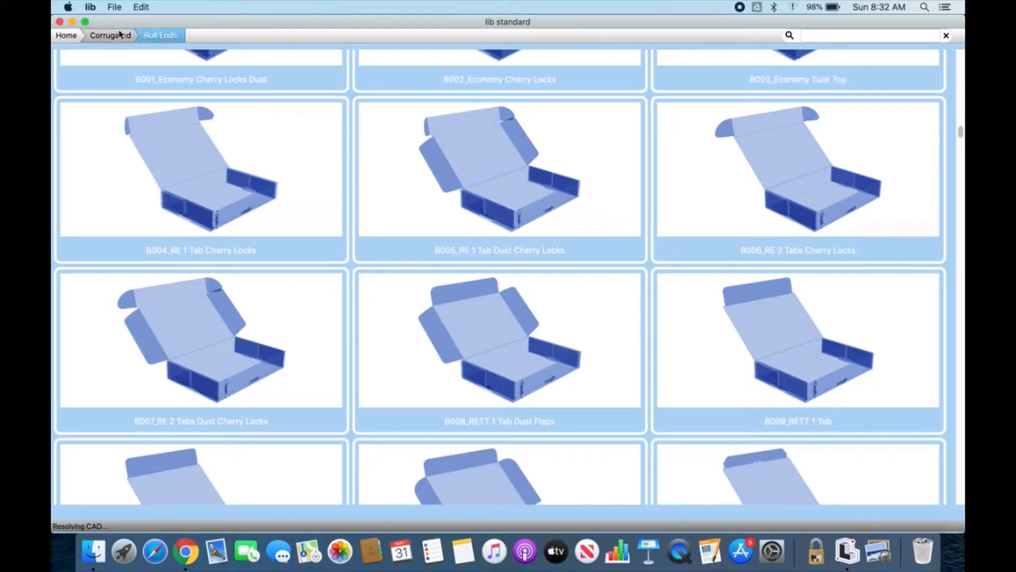
pyautogui.click(67, 35)
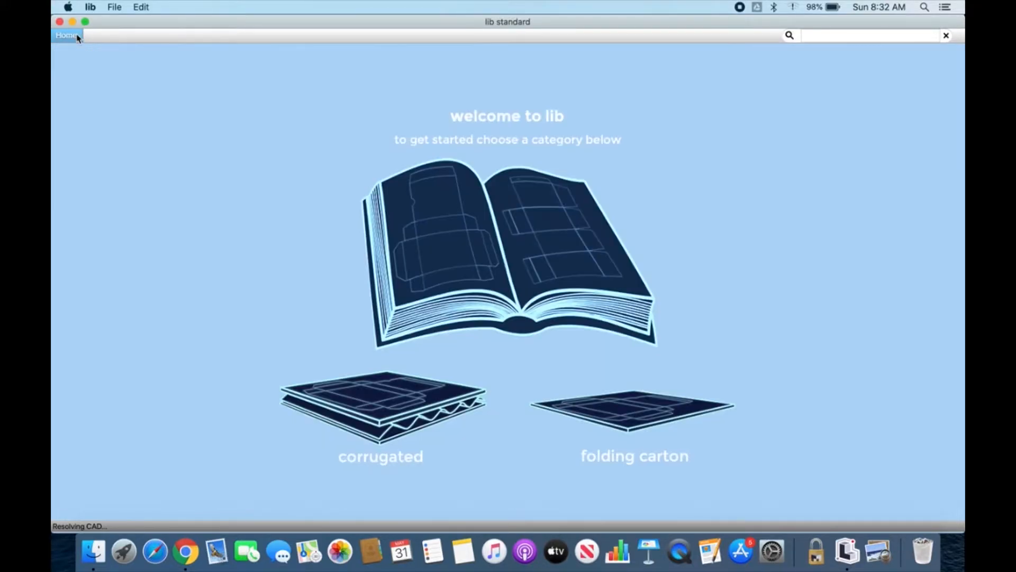
pyautogui.click(656, 417)
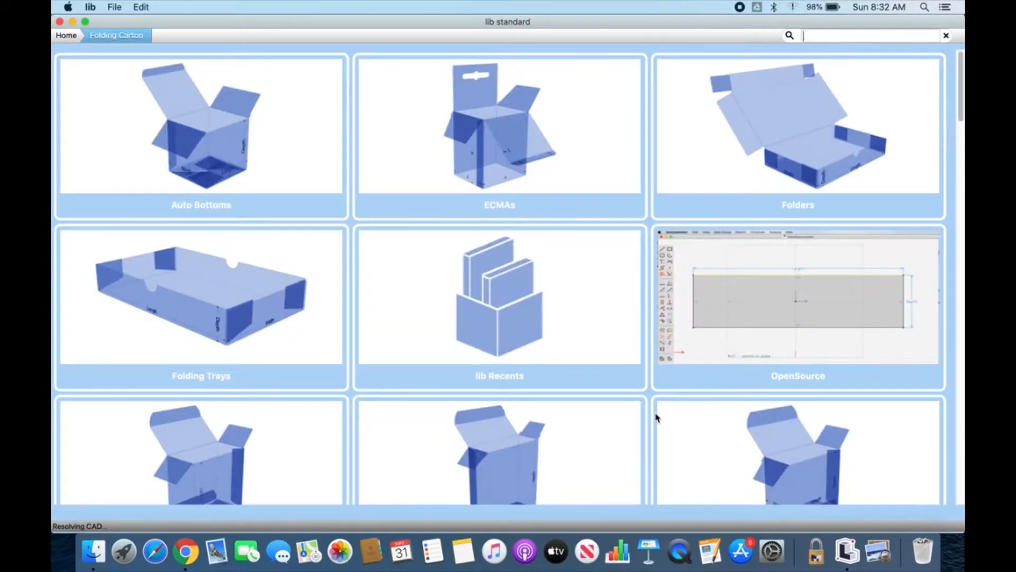
pyautogui.scroll(-3, 656, 418)
pyautogui.scroll(1, 656, 416)
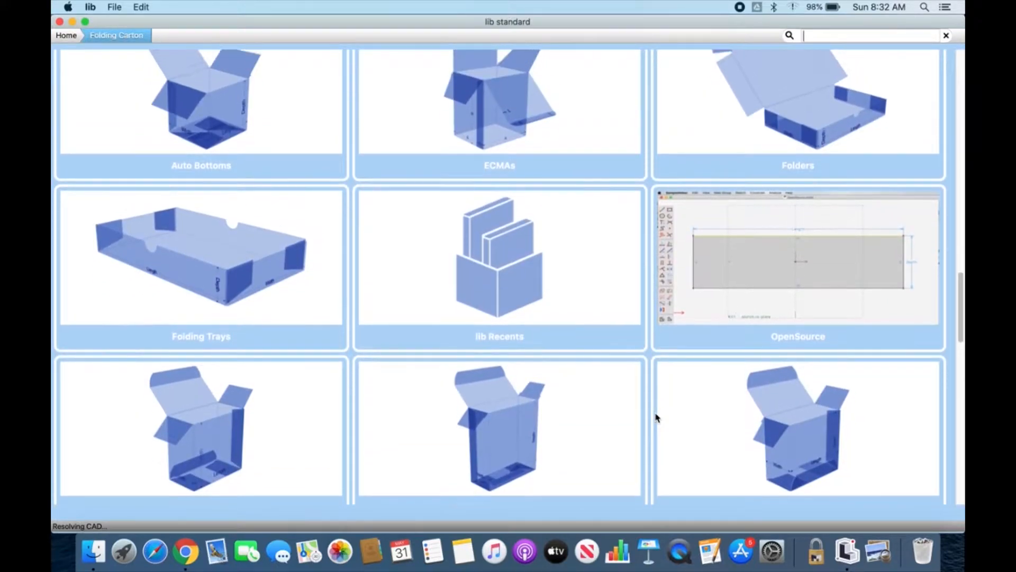
pyautogui.click(810, 135)
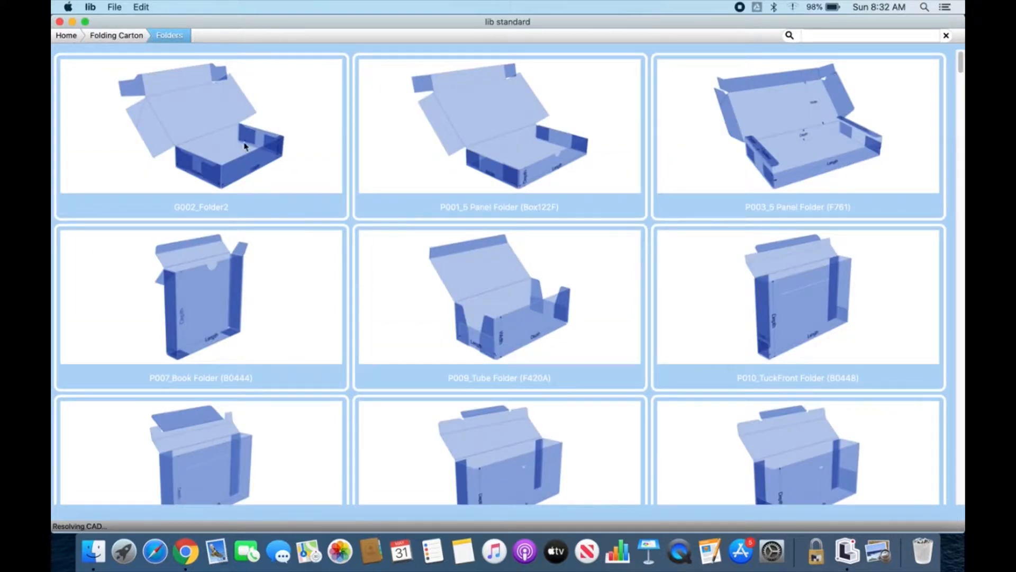
pyautogui.click(198, 294)
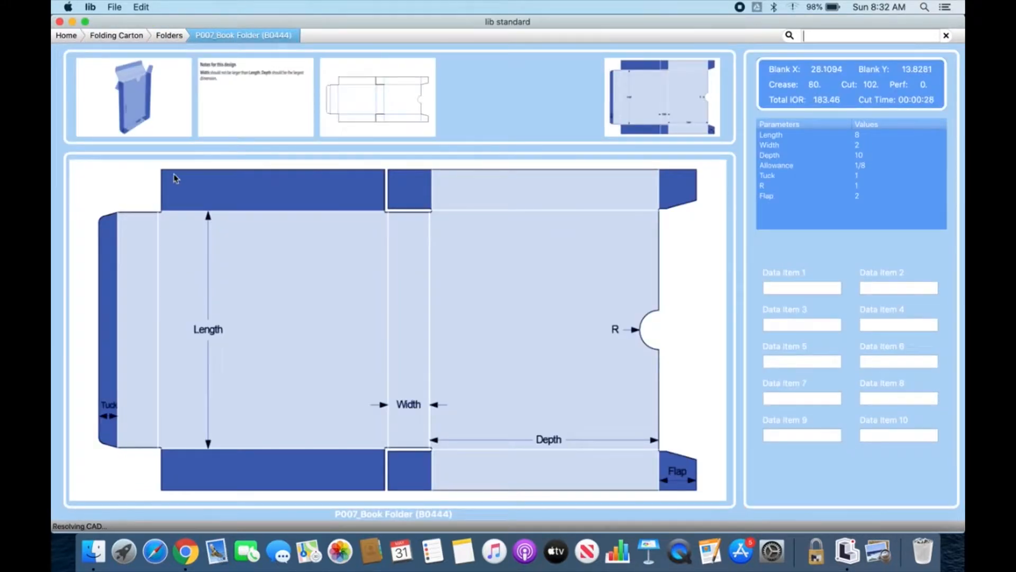
# - Open the A10.15.03.03 design from the folding carton ECMAs and show its CAD line drawing in the main view
pyautogui.click(118, 35)
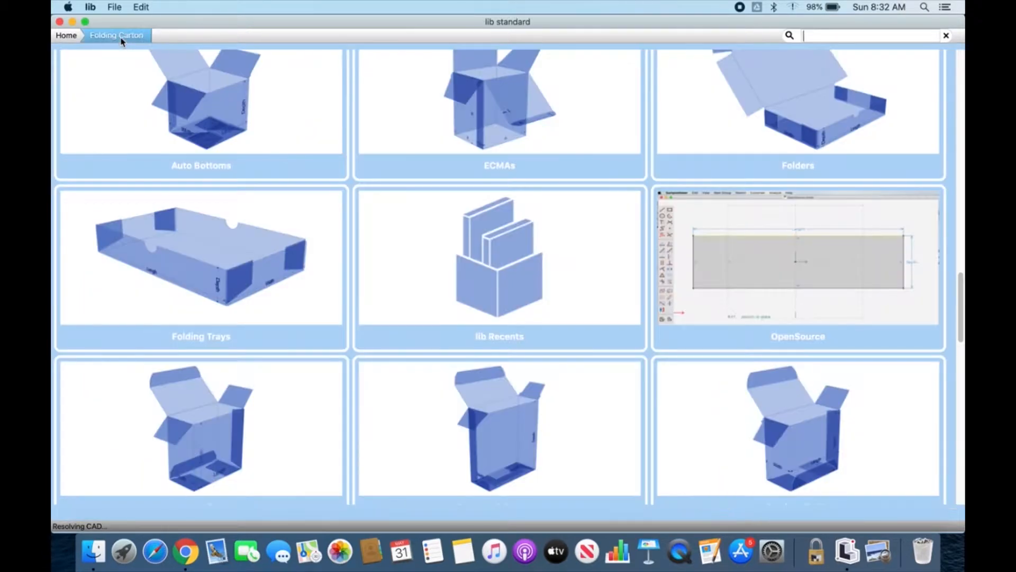
pyautogui.scroll(2, 229, 210)
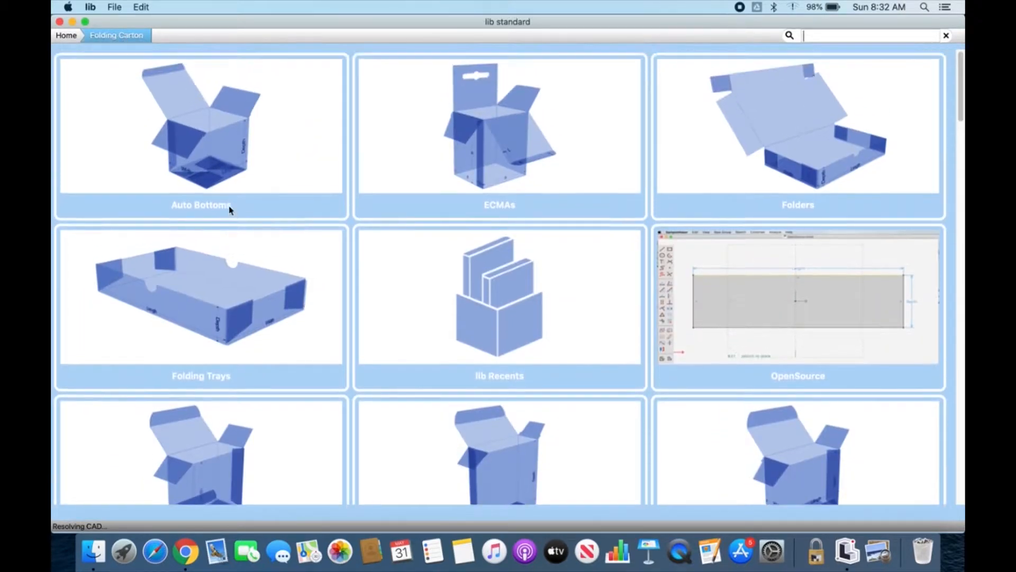
pyautogui.click(502, 163)
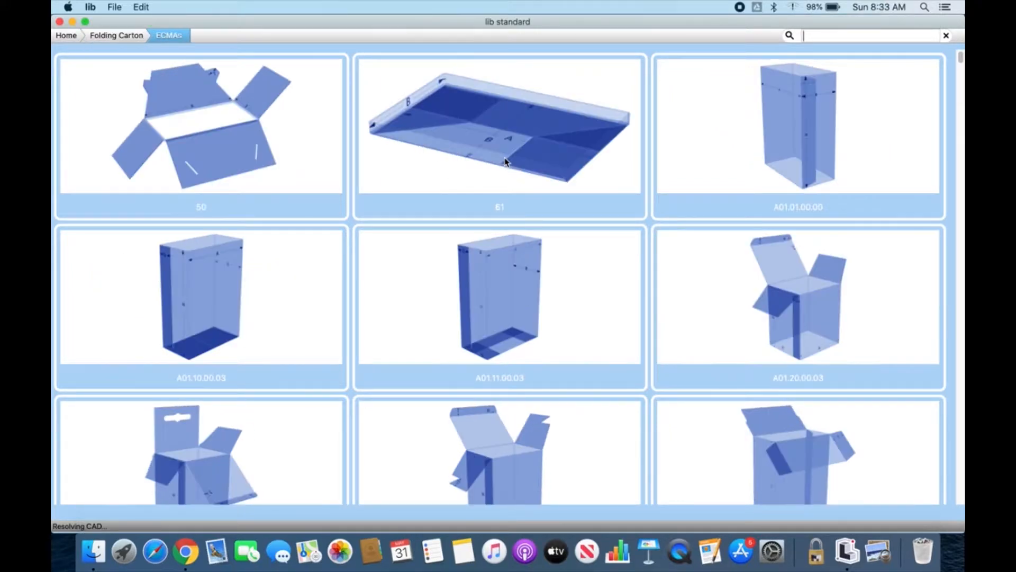
pyautogui.scroll(-5, 500, 288)
pyautogui.scroll(-3, 502, 289)
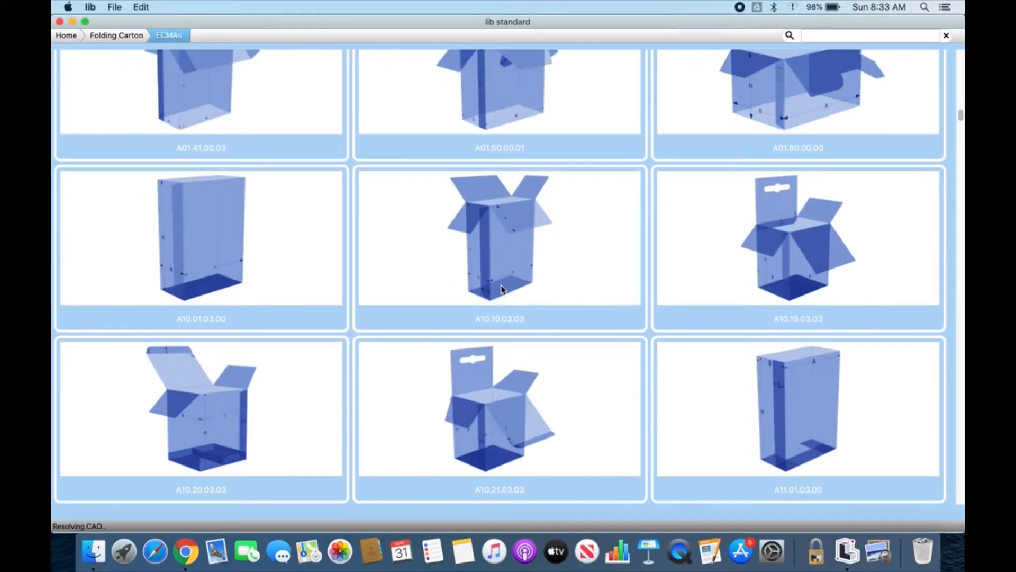
pyautogui.click(807, 276)
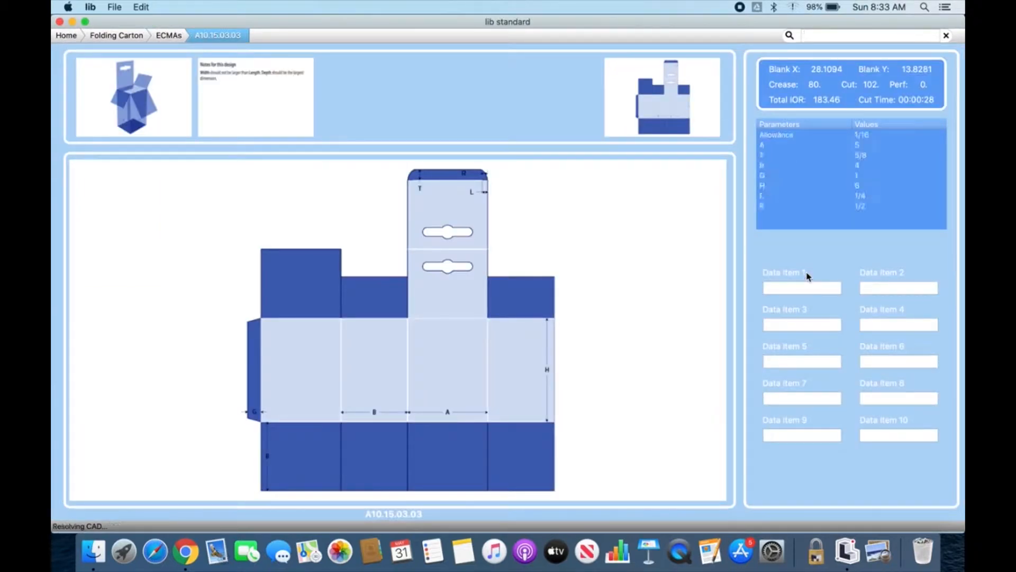
pyautogui.click(399, 108)
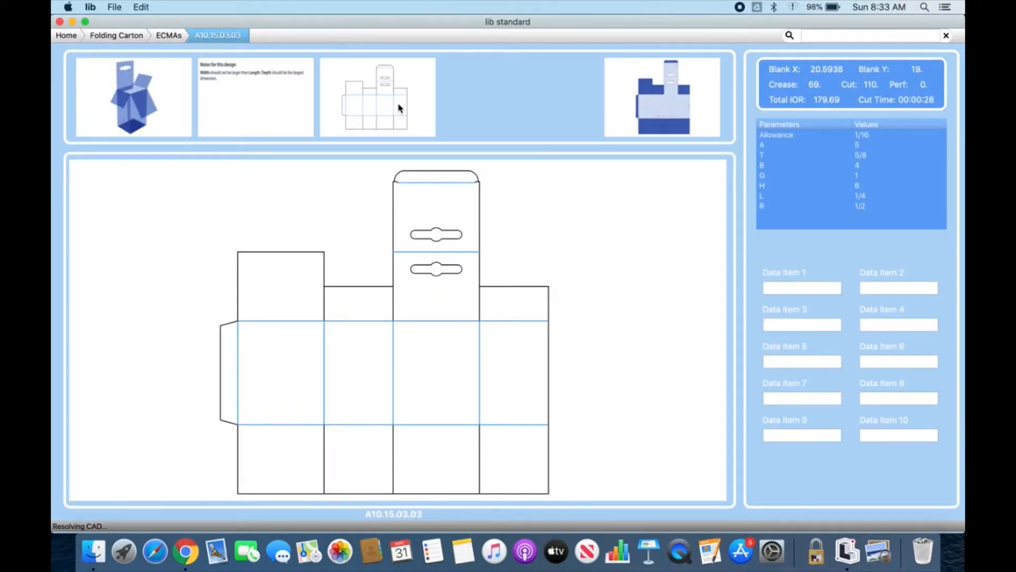
# - From the home page, search the library for "roll end" and open the D005_Roll End Roll Side Tray design
pyautogui.click(67, 37)
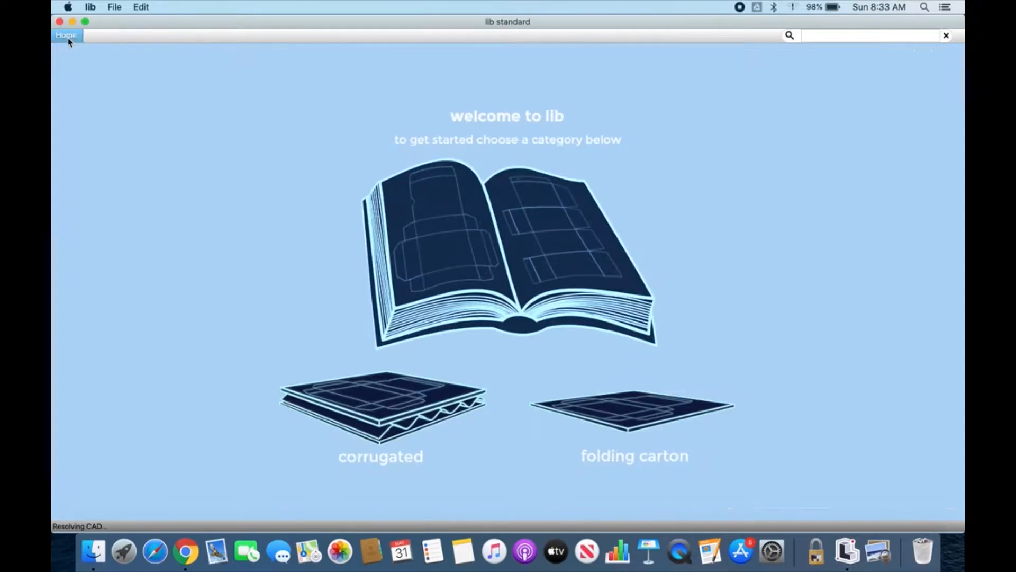
pyautogui.click(849, 36)
pyautogui.write('roll')
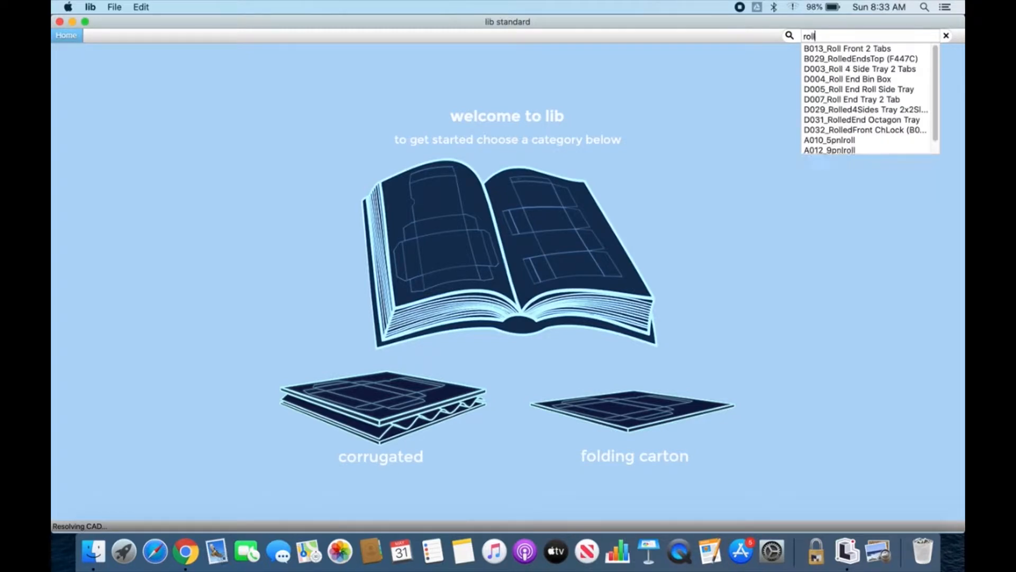
pyautogui.write(' end')
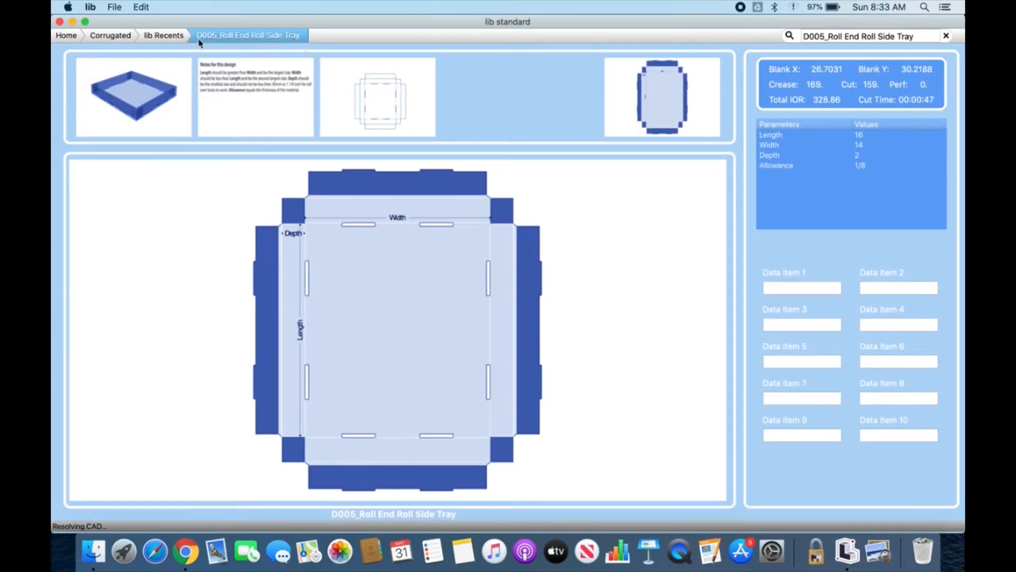
# - Return to the home page and open the lib Recents collection in the corrugated category
pyautogui.click(168, 36)
pyautogui.click(112, 36)
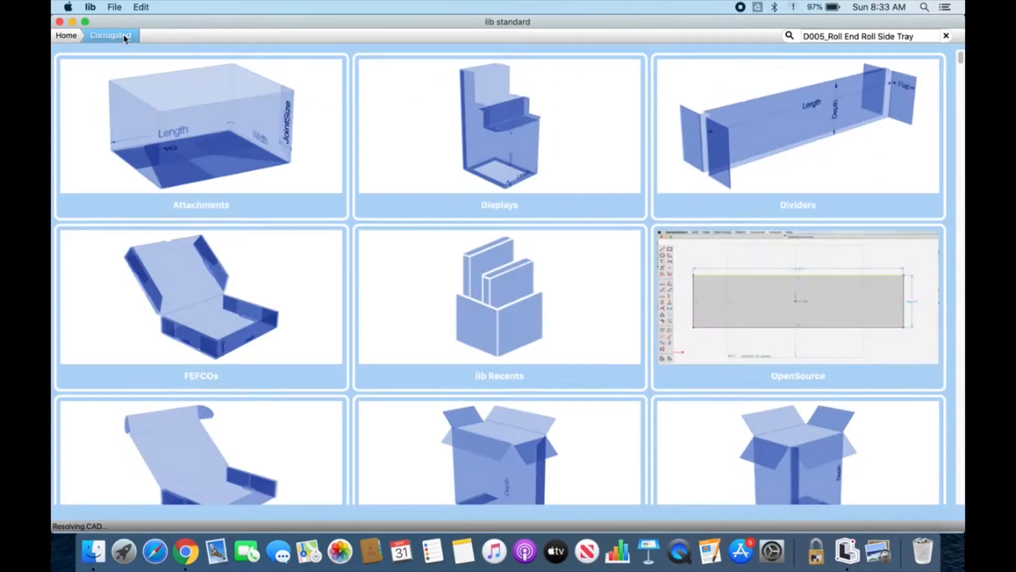
pyautogui.click(71, 35)
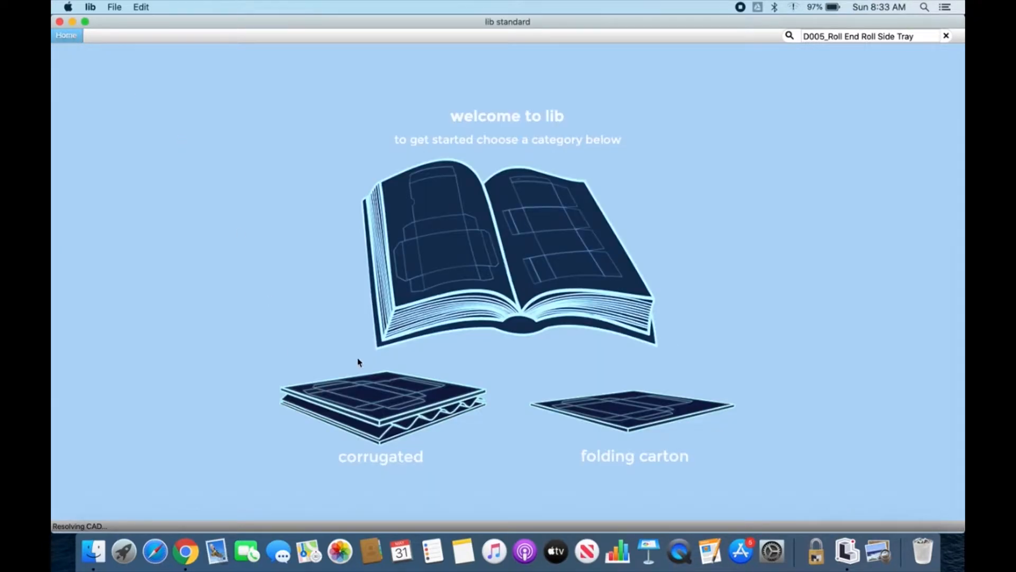
pyautogui.click(430, 413)
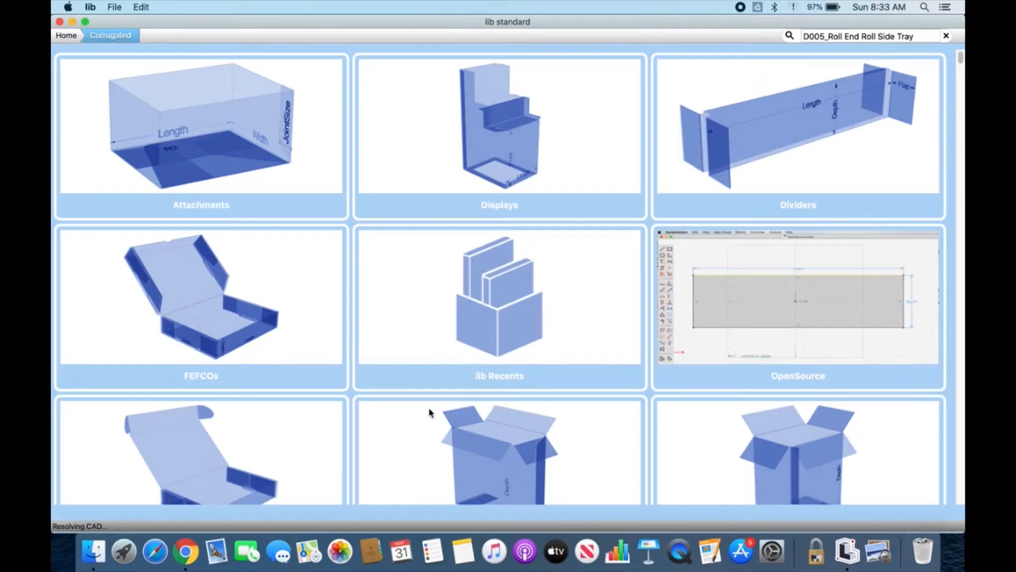
pyautogui.scroll(-2, 430, 413)
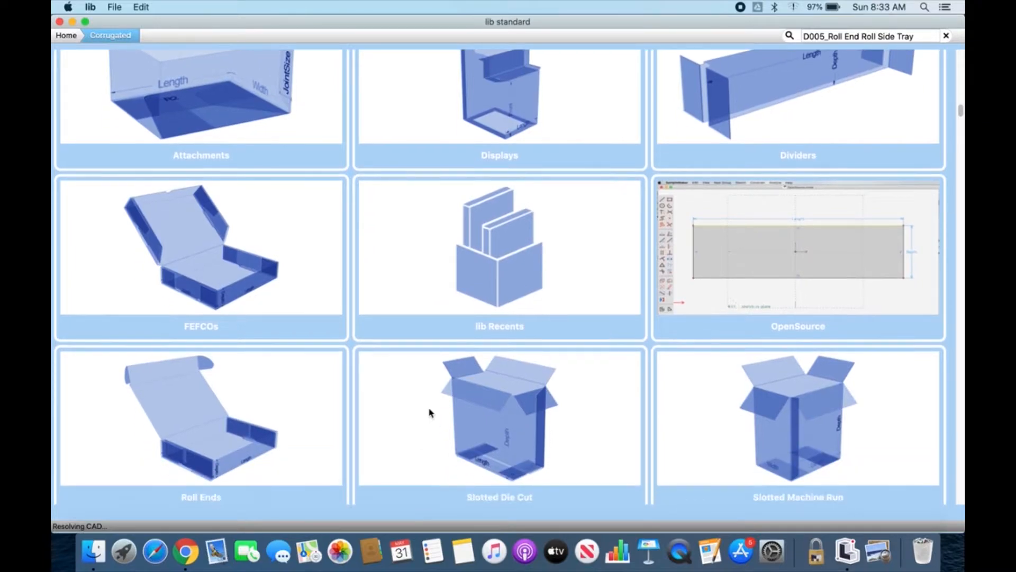
pyautogui.click(504, 287)
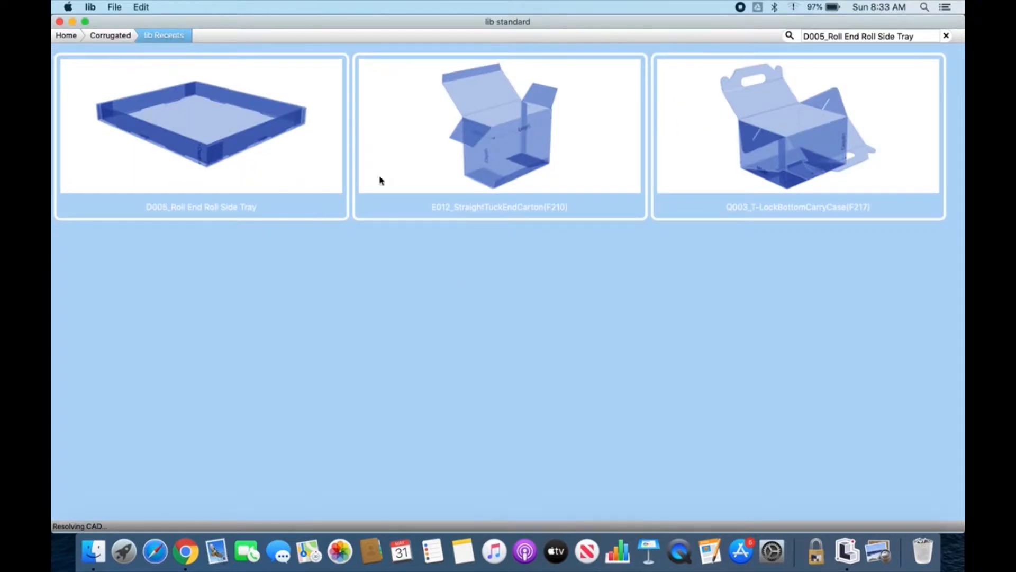
pyautogui.click(91, 7)
pyautogui.moveTo(115, 7)
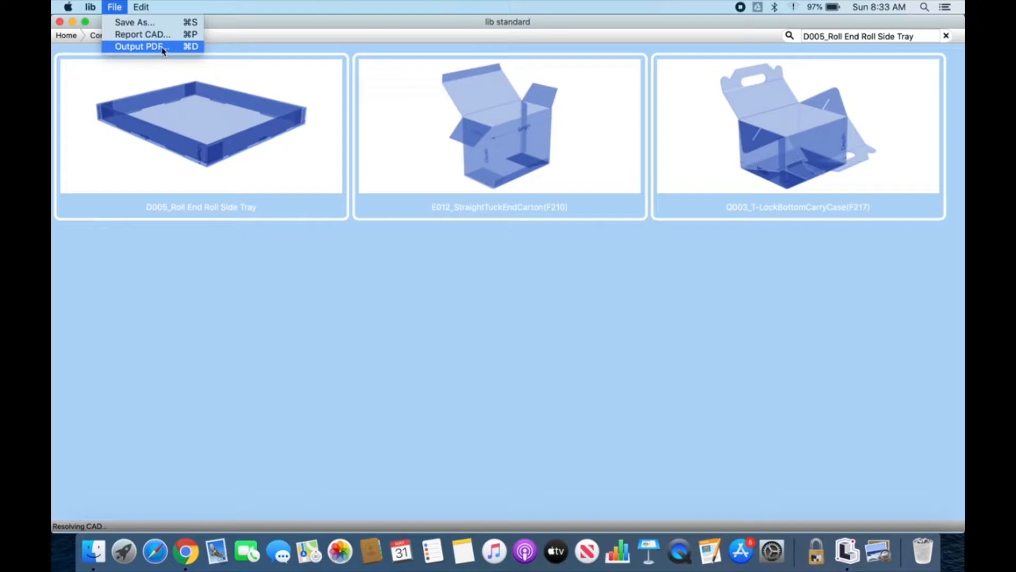
pyautogui.click(216, 259)
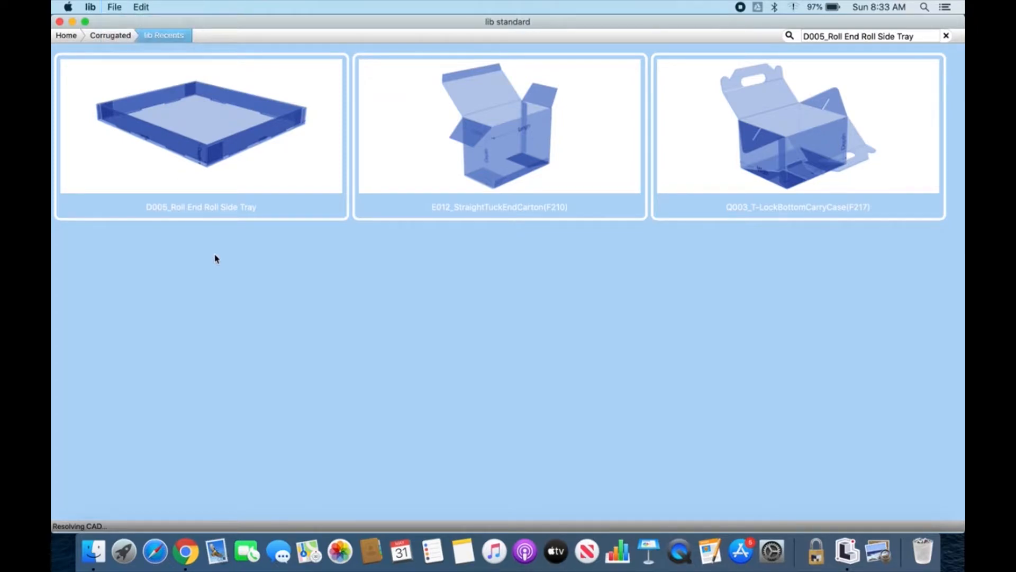
# - Open the R009_DisplayDivider 1Cell design from the corrugated Dividers and show its CAD line drawing in the main view
pyautogui.click(111, 36)
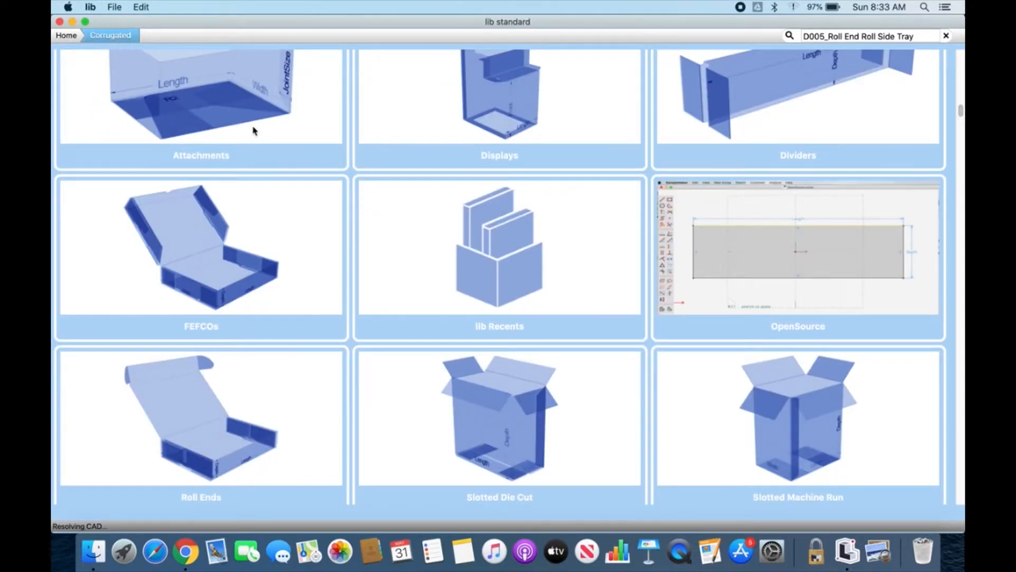
pyautogui.scroll(2, 254, 131)
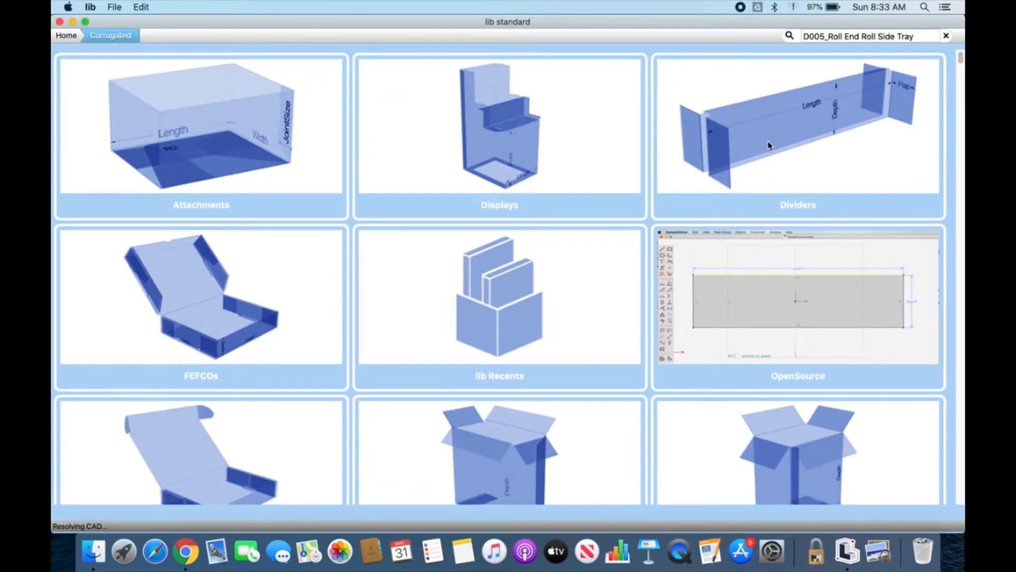
pyautogui.click(769, 146)
pyautogui.click(801, 432)
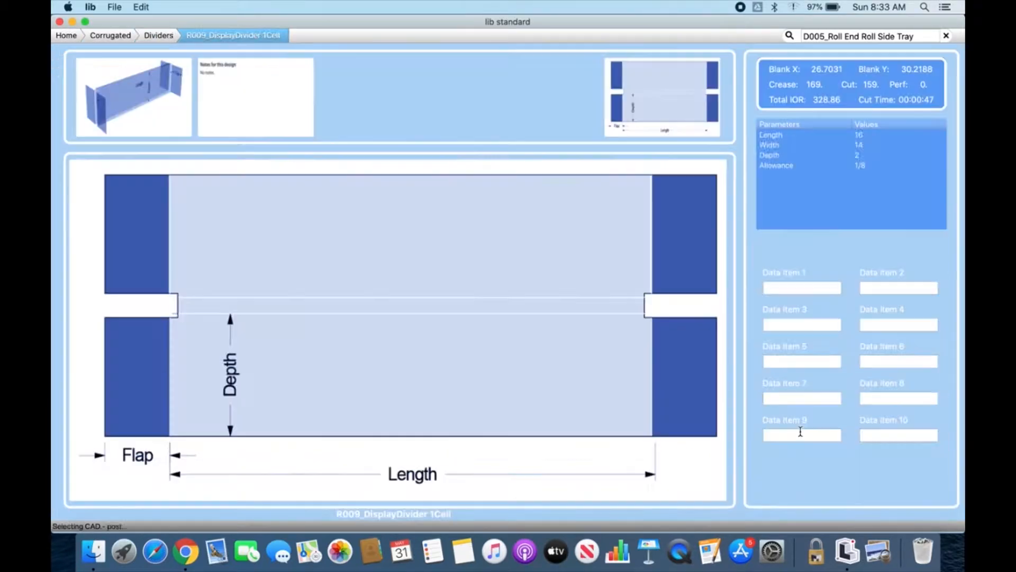
pyautogui.click(363, 93)
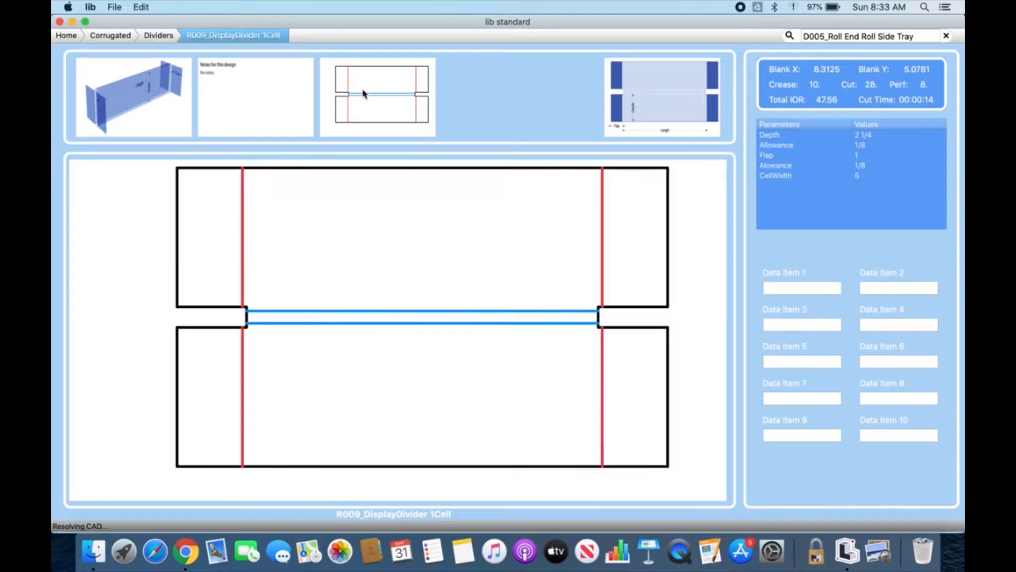
# - Output the divider as a PDF cut file named R009_DisplayDivider 1Cell.pdf in the Documents folder
pyautogui.click(113, 7)
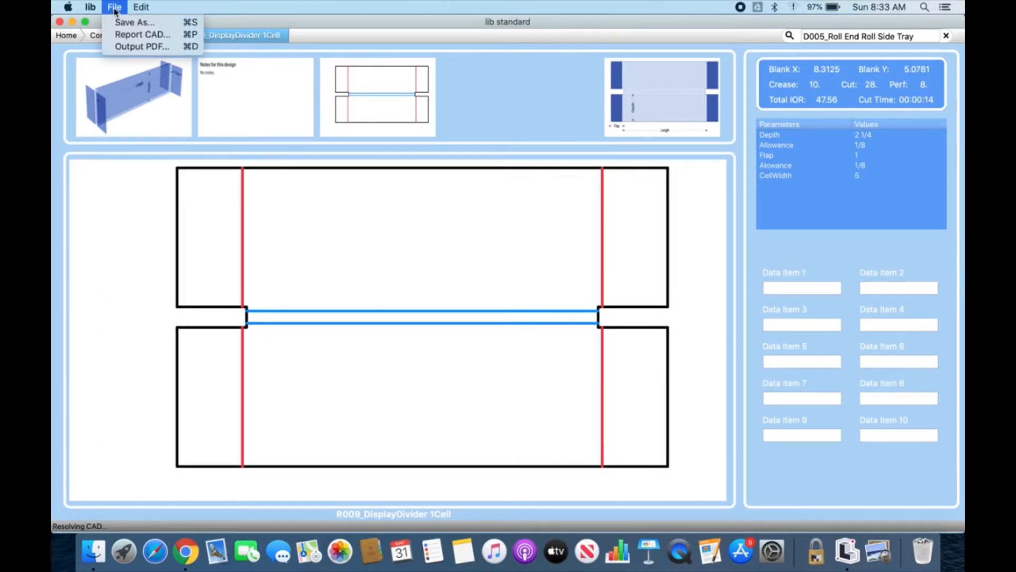
pyautogui.click(127, 48)
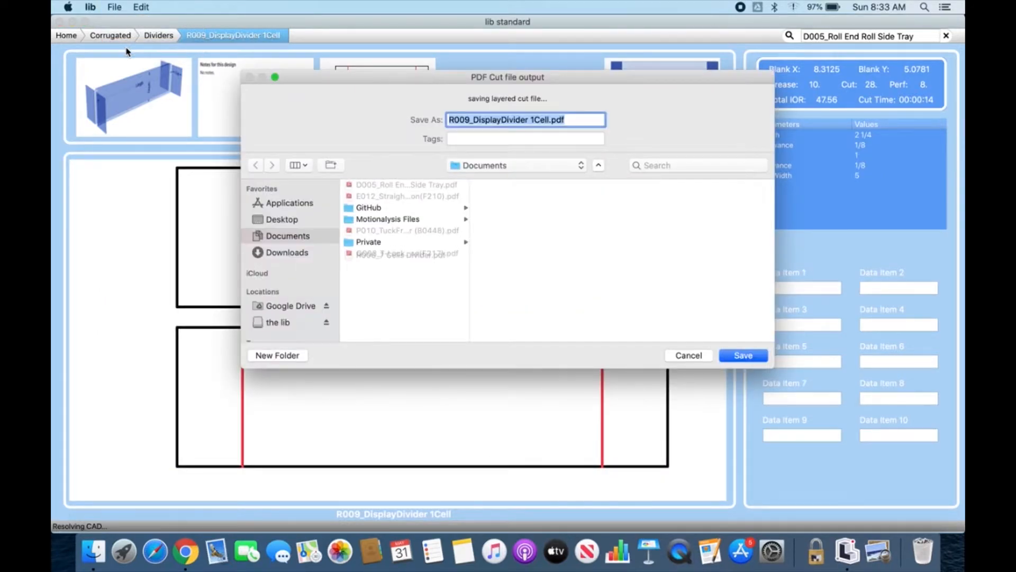
pyautogui.click(745, 357)
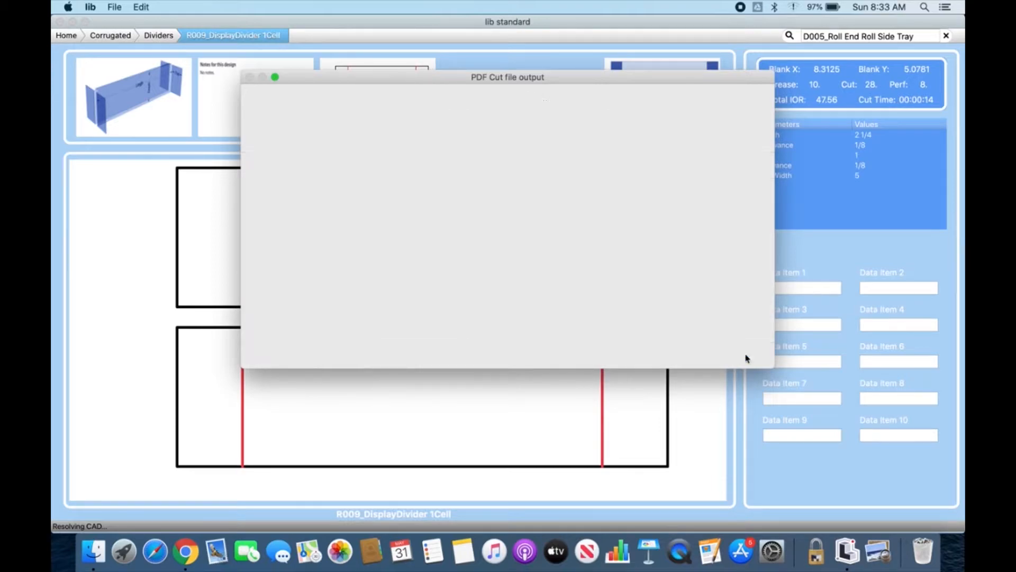
# - Go back to the home page and reopen the corrugated category's lib Recents collection
pyautogui.click(62, 37)
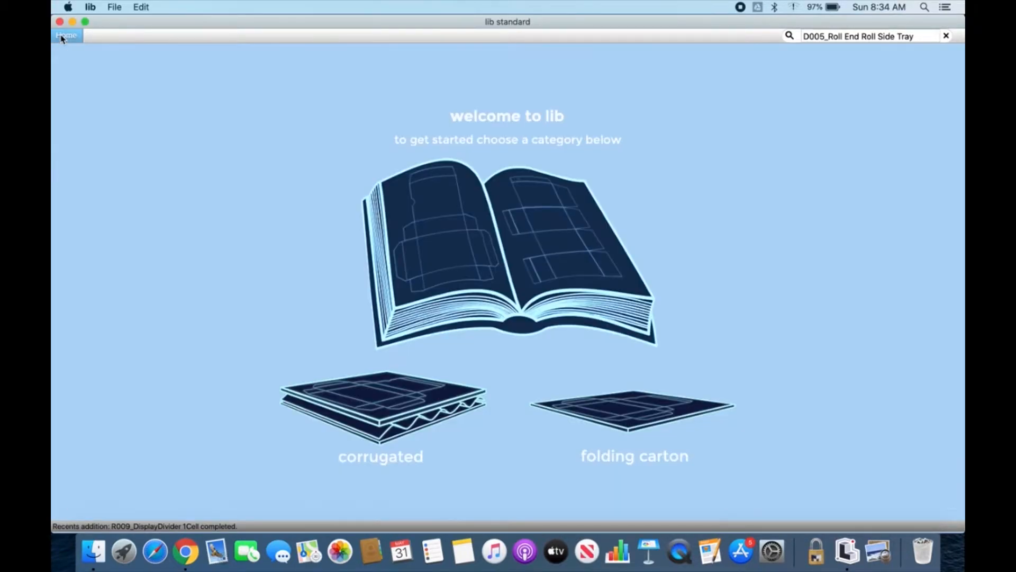
pyautogui.click(376, 395)
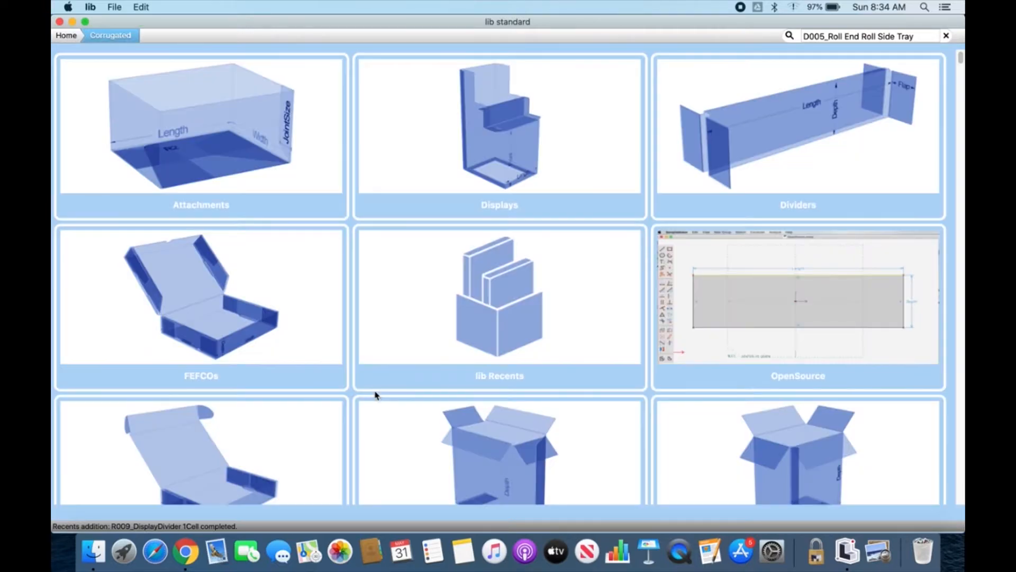
pyautogui.click(516, 339)
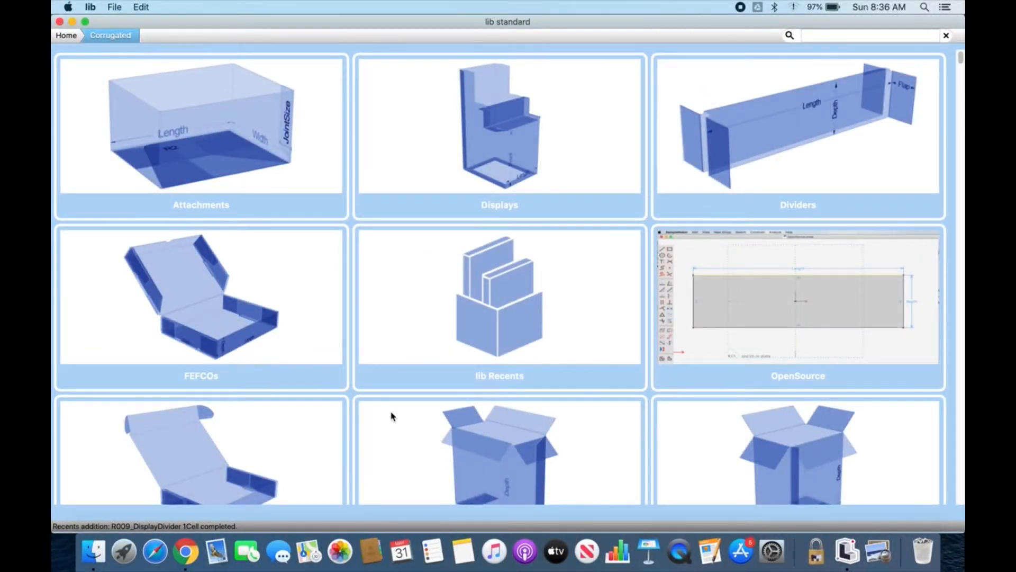
# - Browse the corrugated categories and open the D004_Roll End Bin Box design from Trays
pyautogui.scroll(-3, 391, 416)
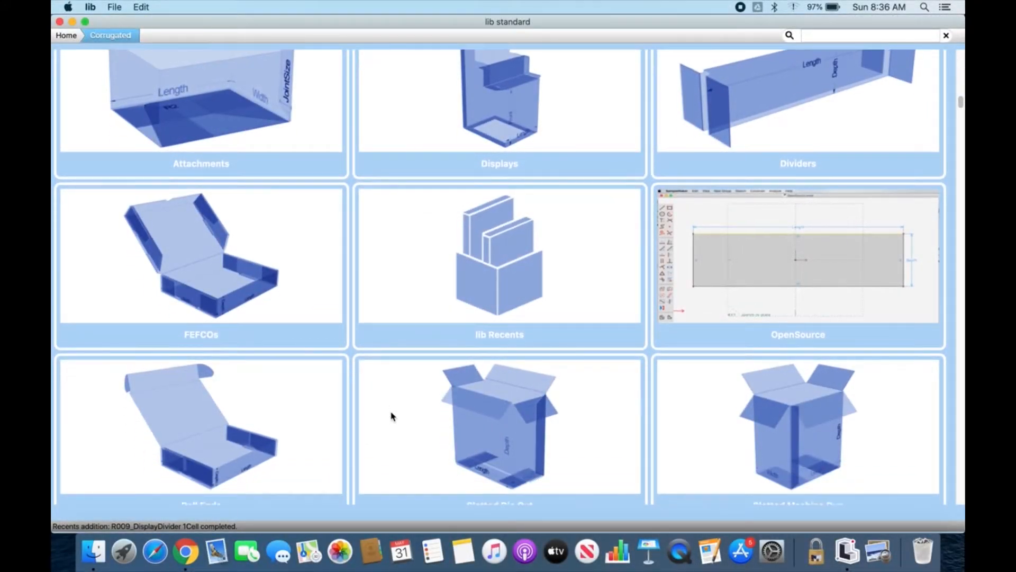
pyautogui.scroll(-2, 392, 416)
pyautogui.scroll(-1, 392, 416)
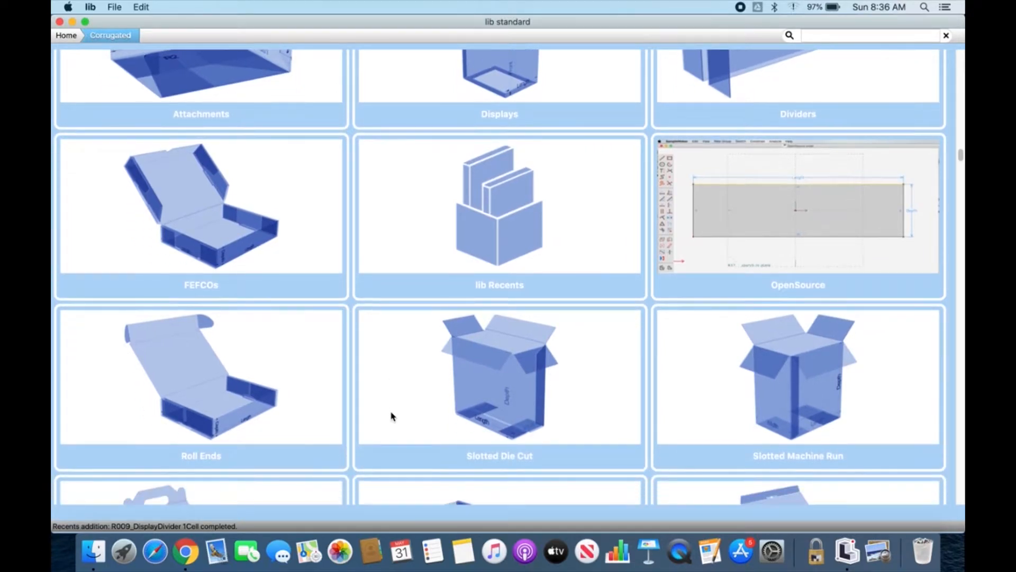
pyautogui.scroll(-10, 392, 417)
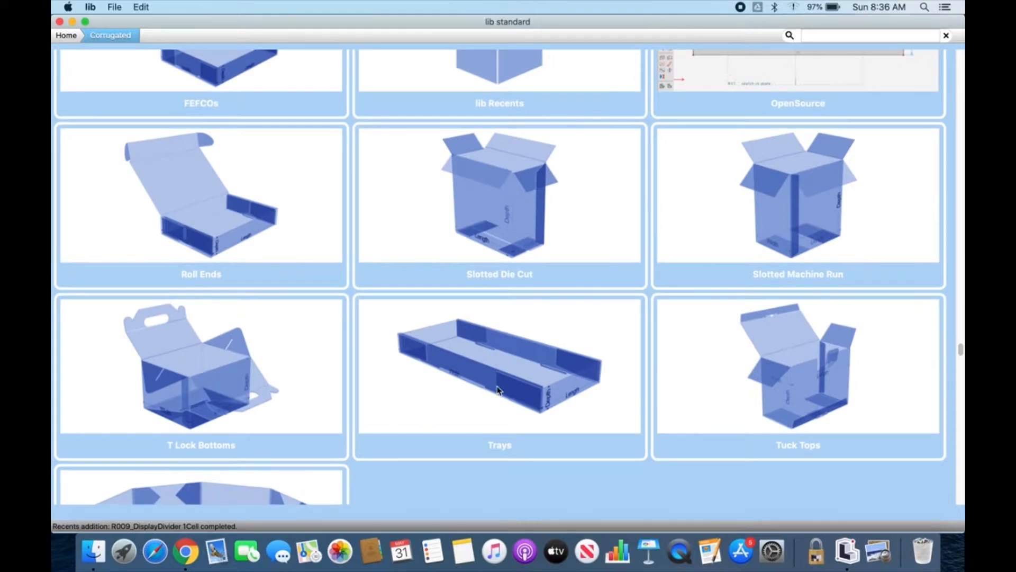
pyautogui.click(497, 390)
pyautogui.scroll(-5, 499, 386)
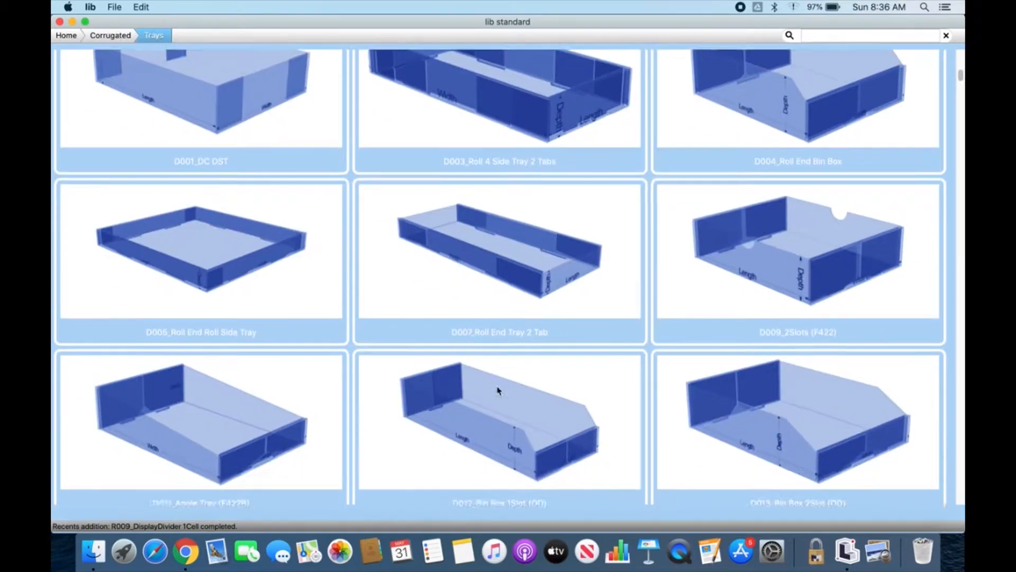
pyautogui.scroll(5, 805, 121)
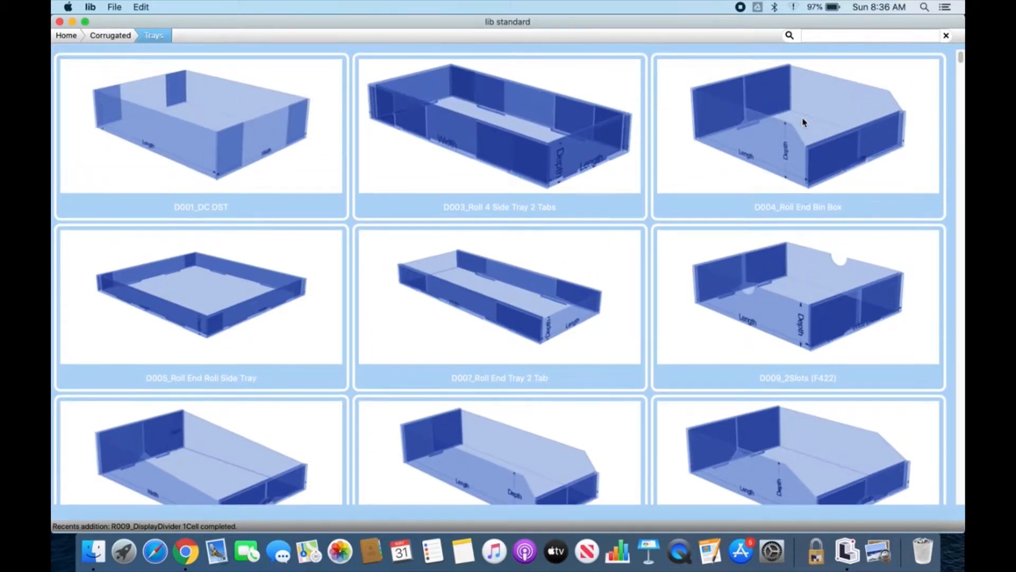
pyautogui.click(807, 147)
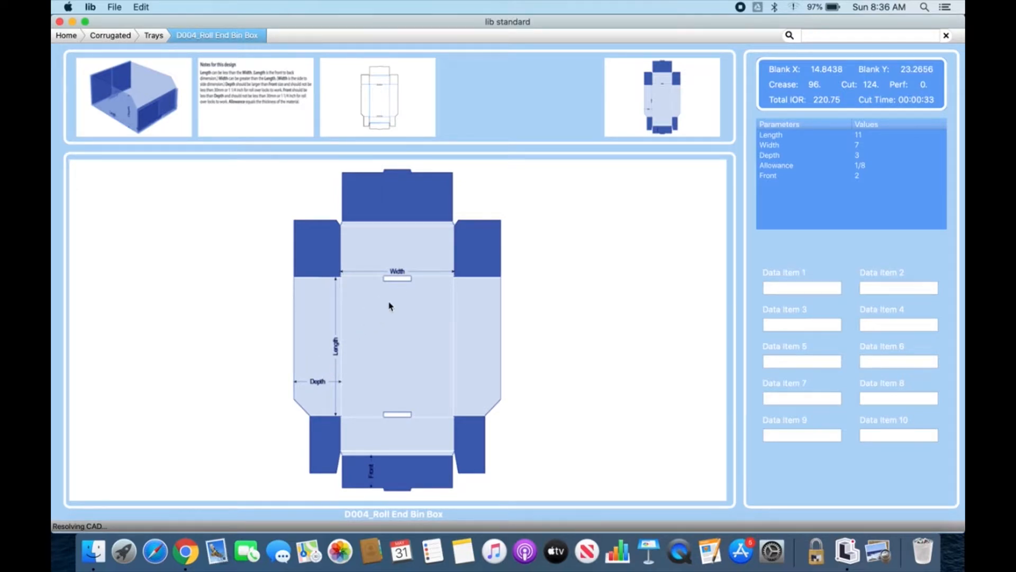
# - View the bin box's 3D image, design notes, CAD line drawing and dimensioned flat layout in the main view
pyautogui.click(156, 117)
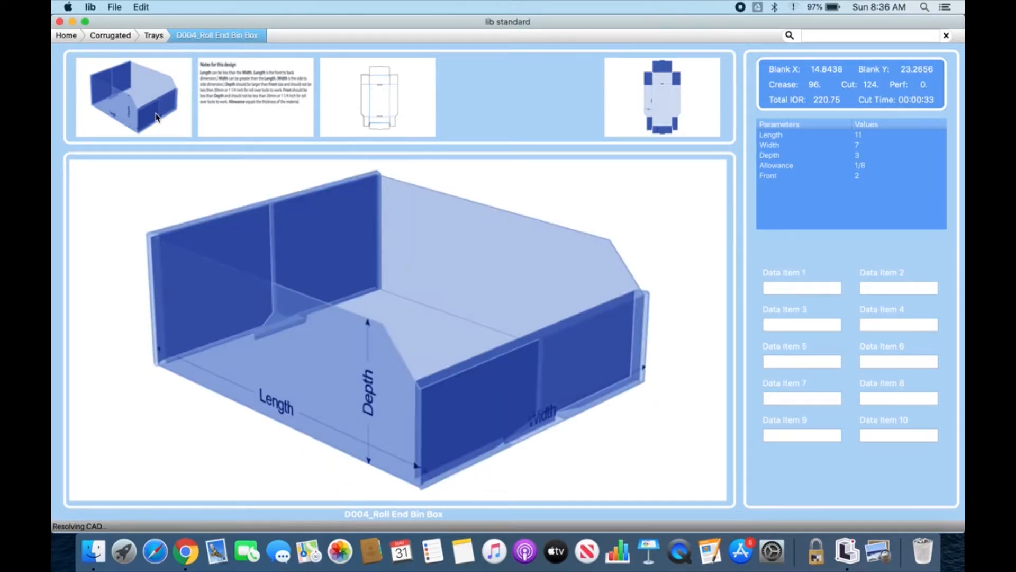
pyautogui.click(246, 113)
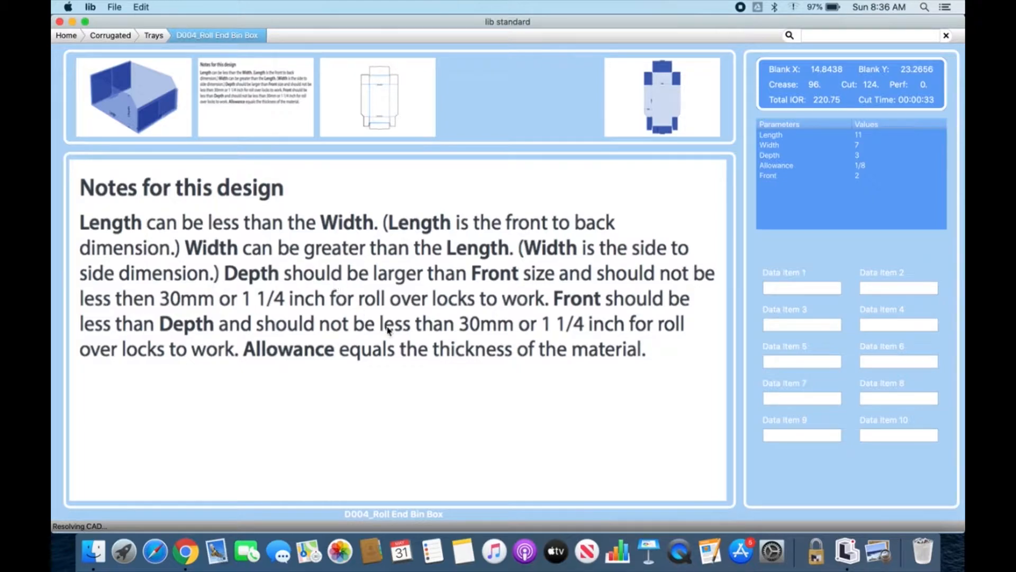
pyautogui.click(386, 125)
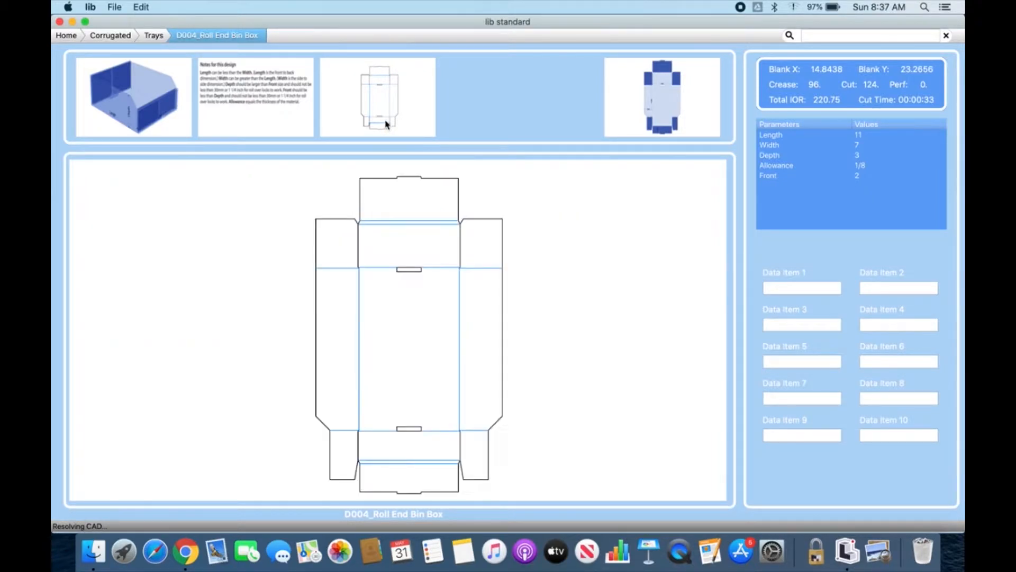
pyautogui.click(676, 118)
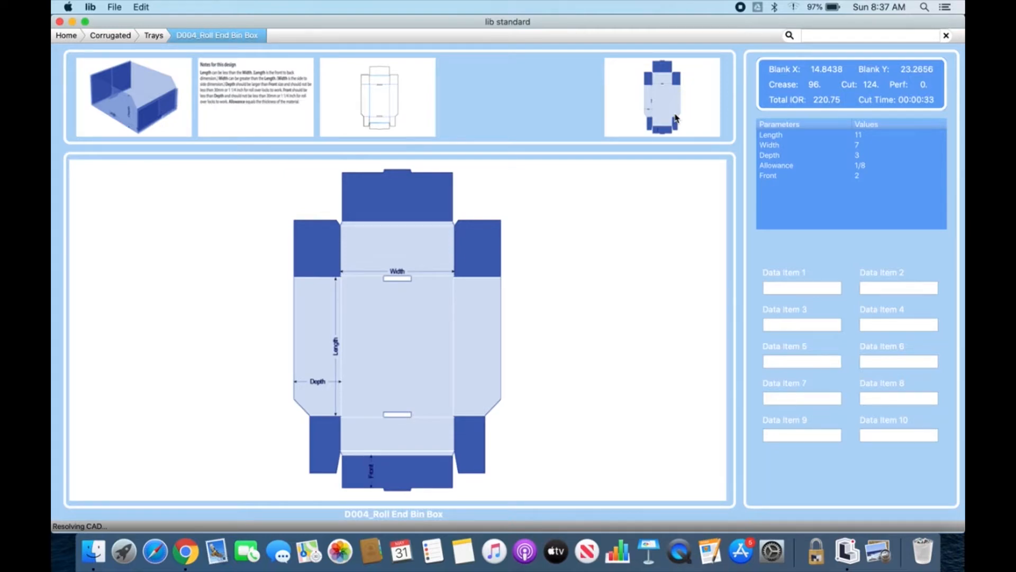
# - Set the bin box's Width to 8 and its Length to 12
pyautogui.click(857, 148)
pyautogui.click(857, 147)
pyautogui.write('8')
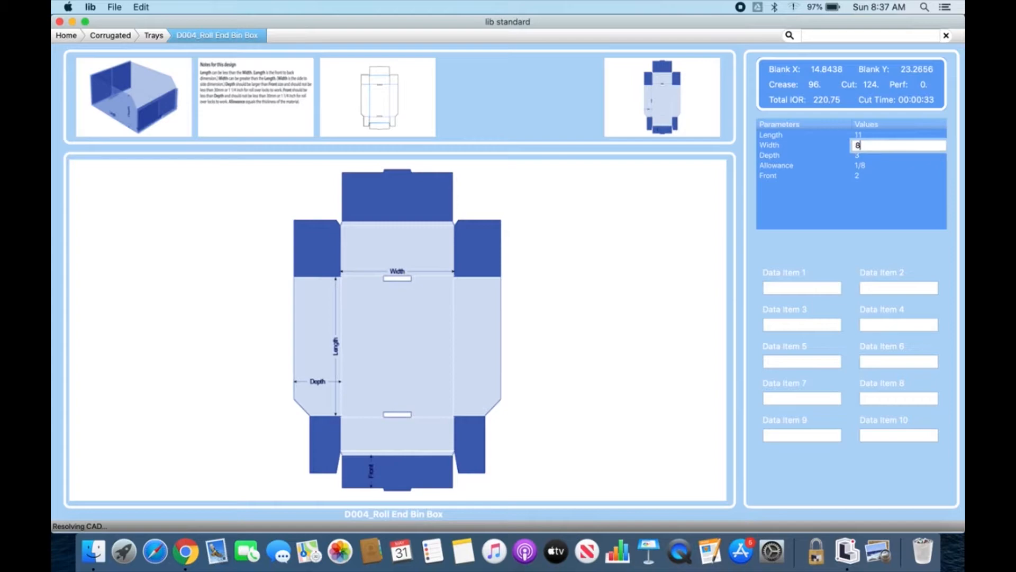
pyautogui.press('Tab')
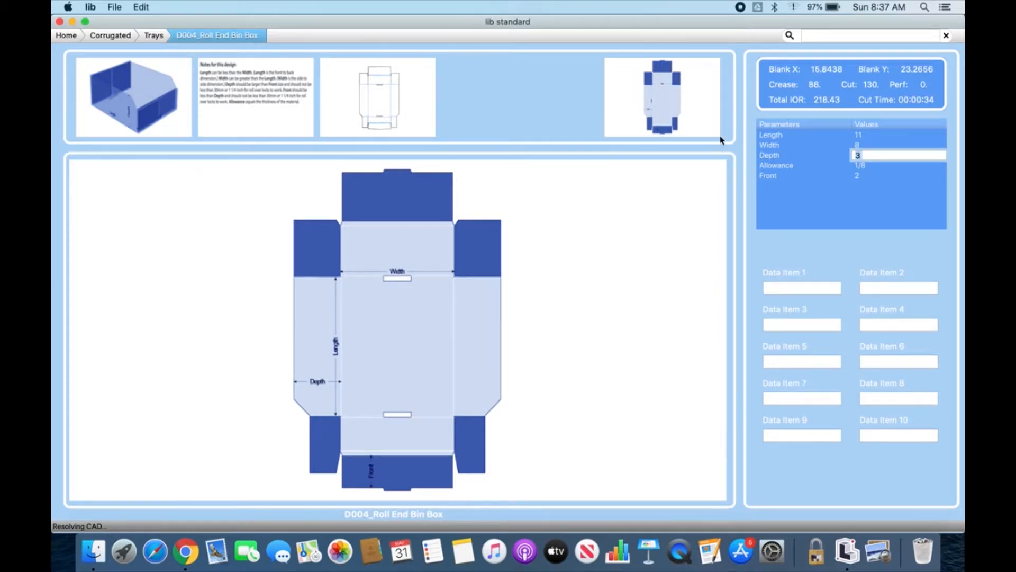
pyautogui.click(861, 136)
pyautogui.write('12')
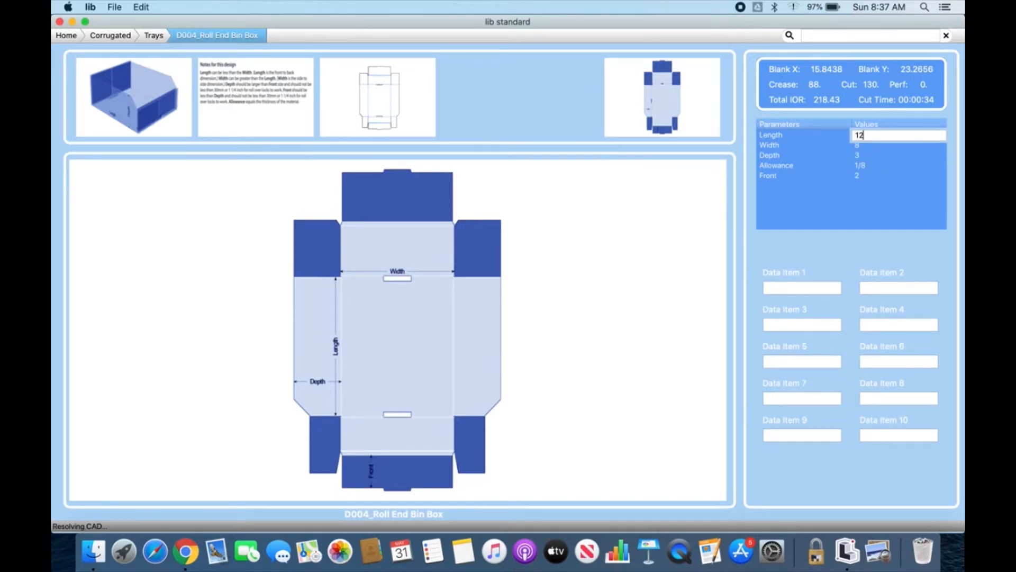
pyautogui.press('Tab')
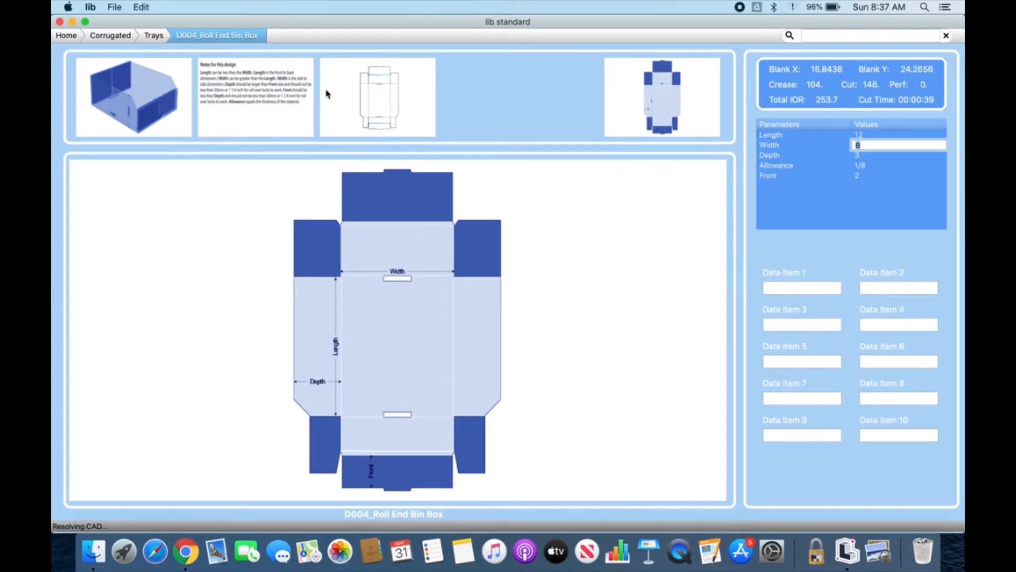
pyautogui.click(540, 268)
# - Show the bin box's CAD line drawing in the main view and set Length to 15 and Width to 7
pyautogui.click(372, 109)
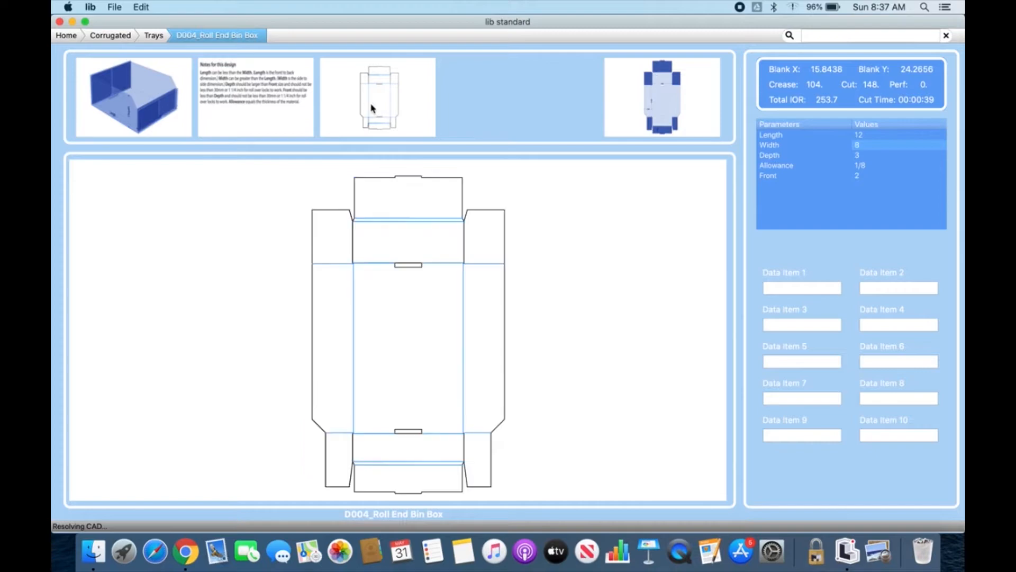
pyautogui.doubleClick(876, 135)
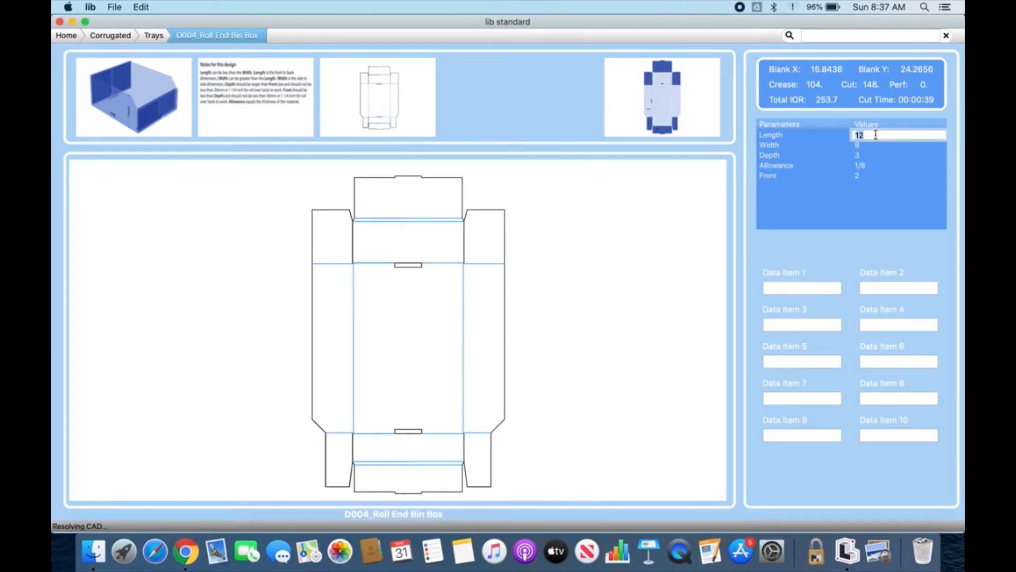
pyautogui.write('15')
pyautogui.press('Tab')
pyautogui.write('7')
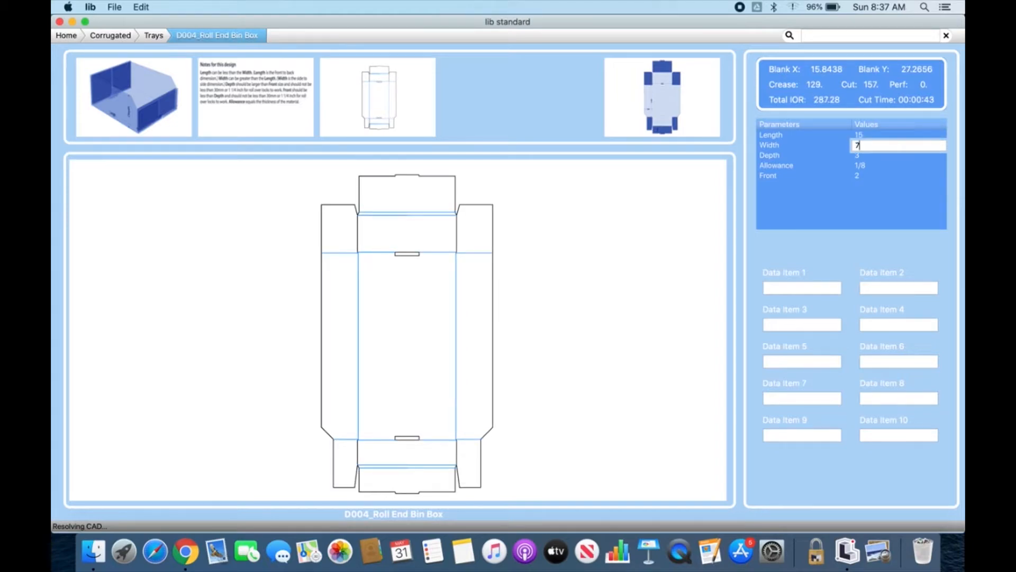
pyautogui.press('Tab')
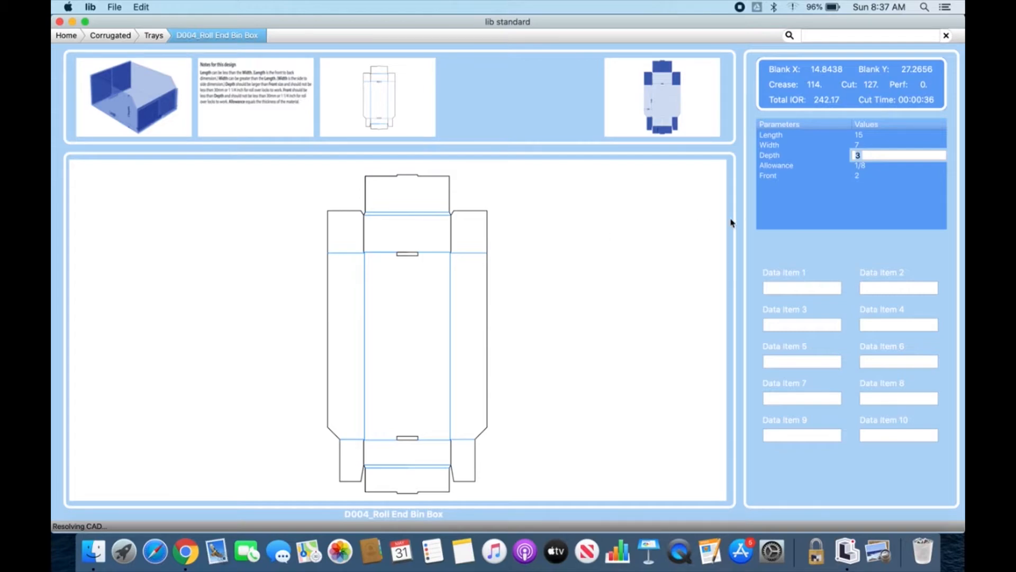
# - Set the bin box's Length to 15 1/2 and its Width to 7.5
pyautogui.click(858, 138)
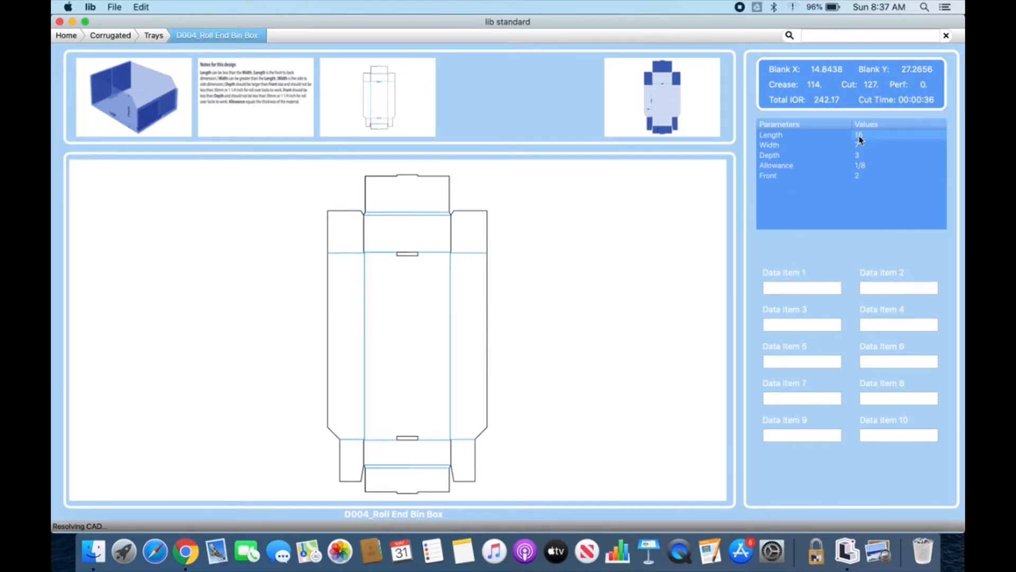
pyautogui.click(891, 134)
pyautogui.write('1/2')
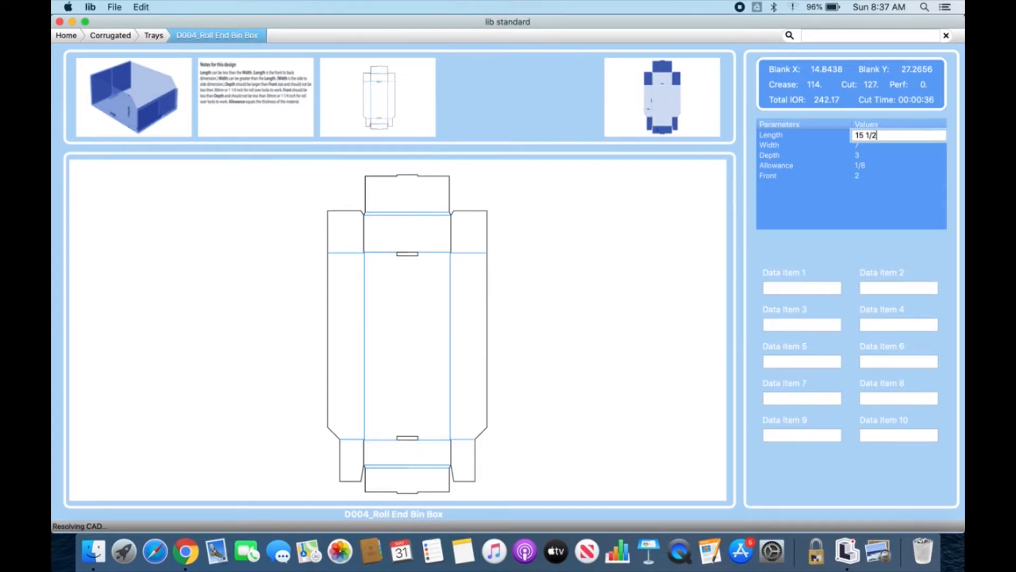
pyautogui.click(881, 147)
pyautogui.write('7')
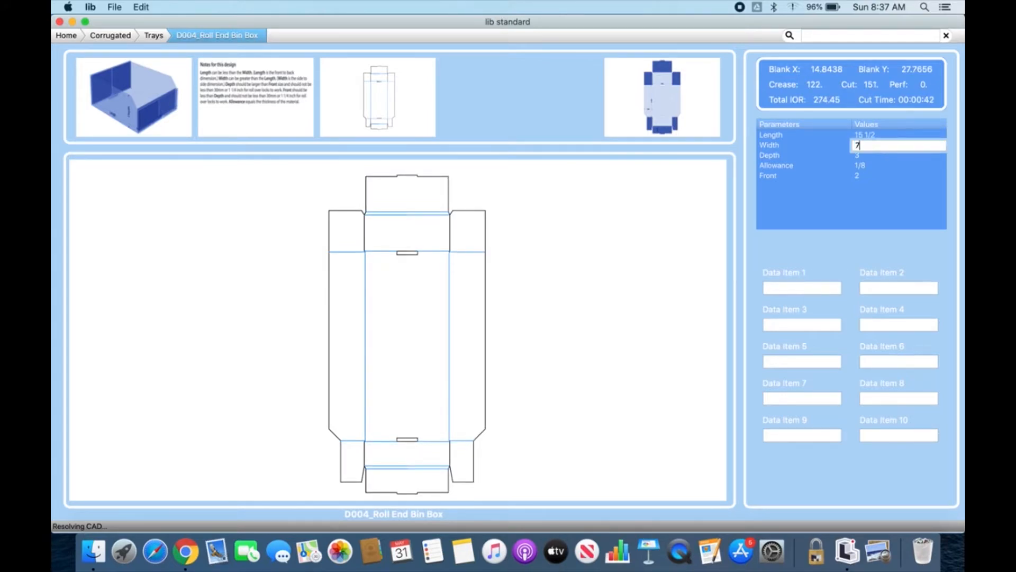
pyautogui.click(876, 157)
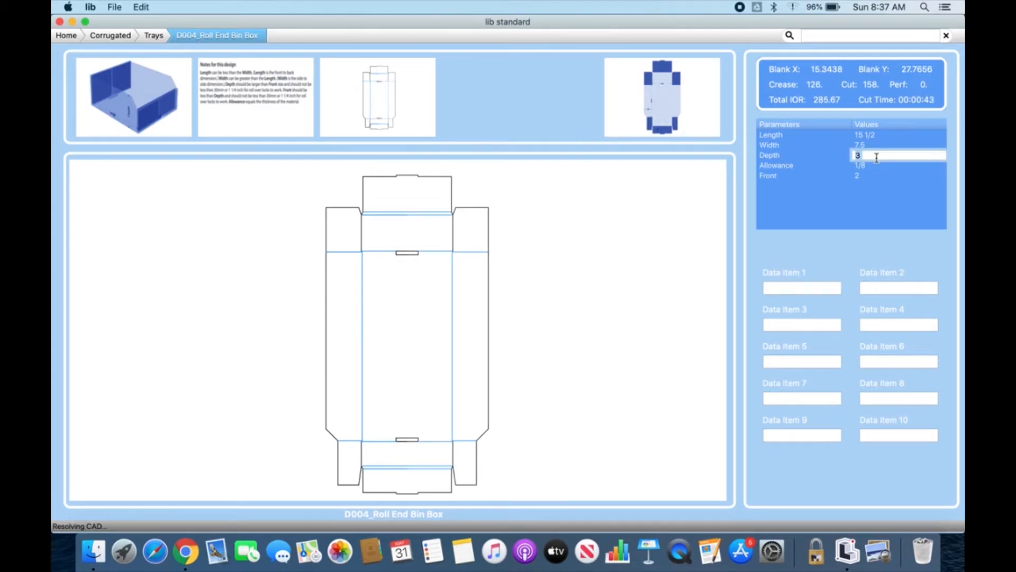
# - Fill Data Items 1 to 5 with "This", "Is", "My", "Very" and "best"
pyautogui.click(789, 286)
pyautogui.write('This')
pyautogui.press('Tab')
pyautogui.write('i')
pyautogui.press('Tab')
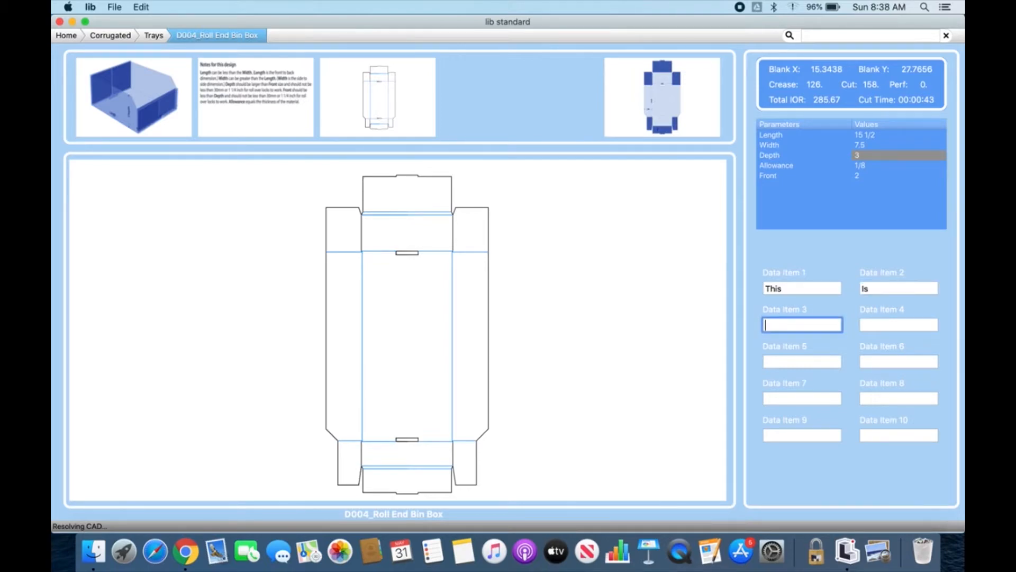
pyautogui.press('Tab')
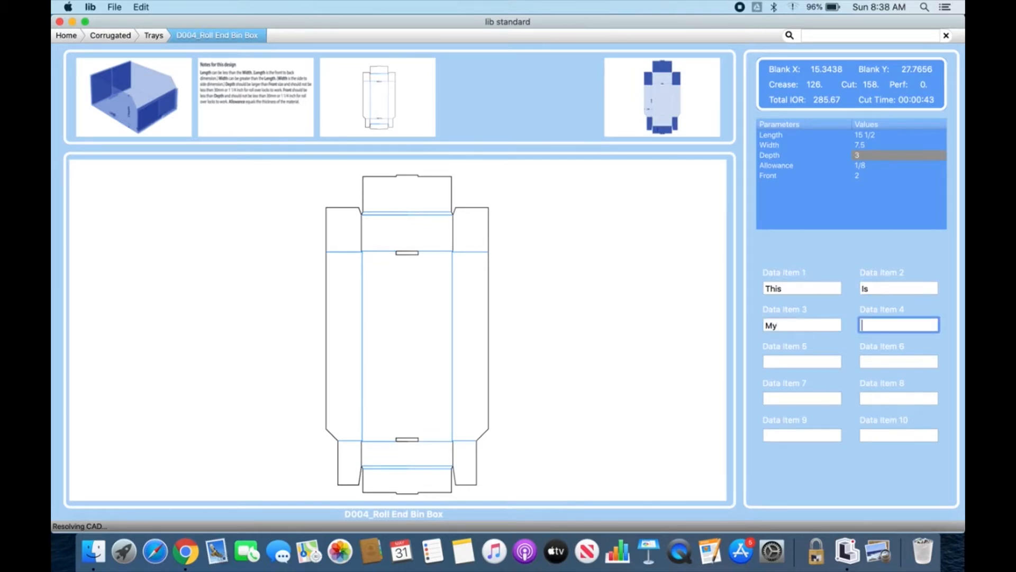
pyautogui.press('Tab')
pyautogui.write('best')
pyautogui.press('Tab')
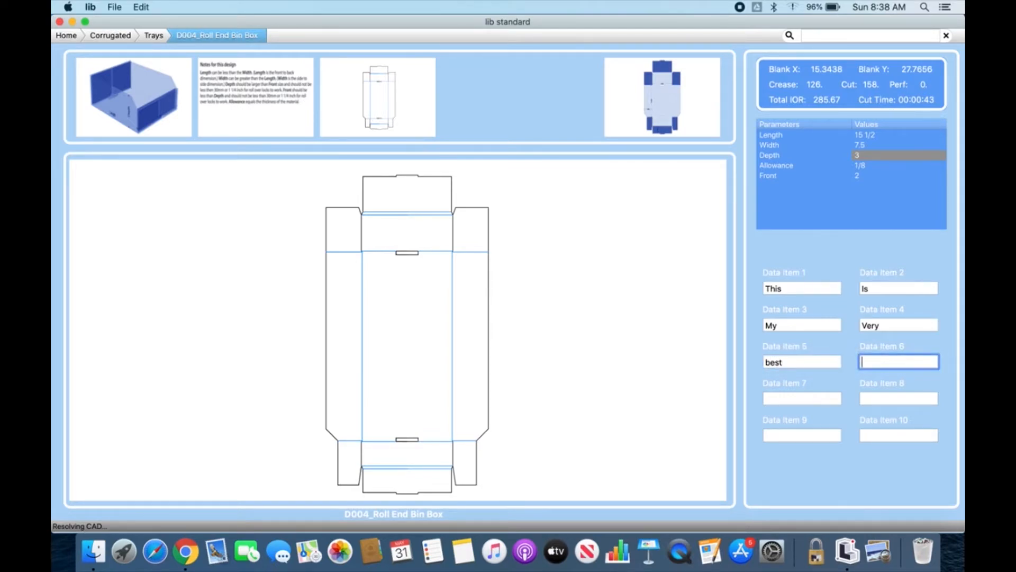
# - Fill Data Items 6 to 10 with "Customer", "In", "The", "Whole" and "World"
pyautogui.write('Customer')
pyautogui.press('Tab')
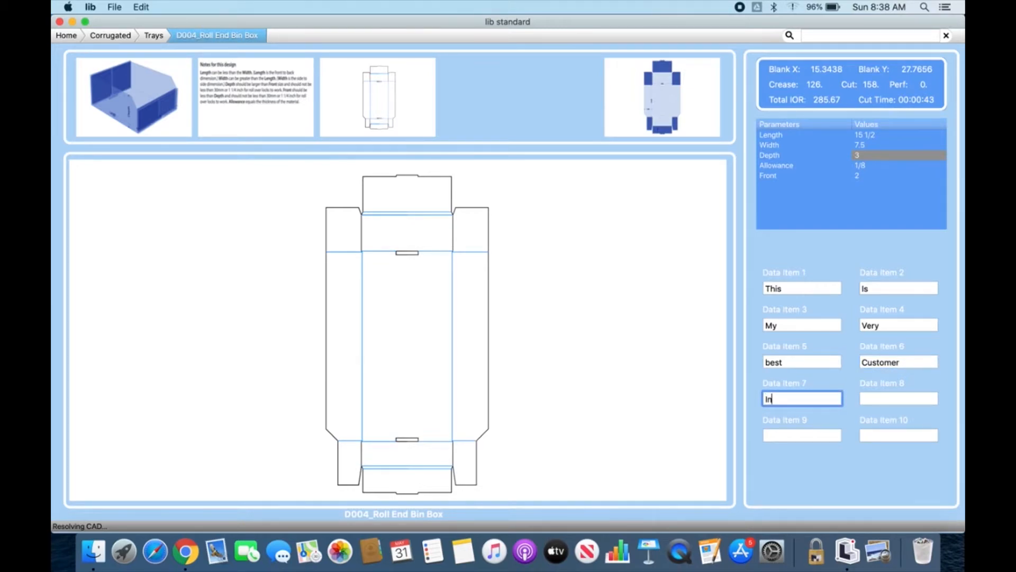
pyautogui.press('Tab')
pyautogui.write('The')
pyautogui.press('Tab')
pyautogui.write('W')
pyautogui.press('Tab')
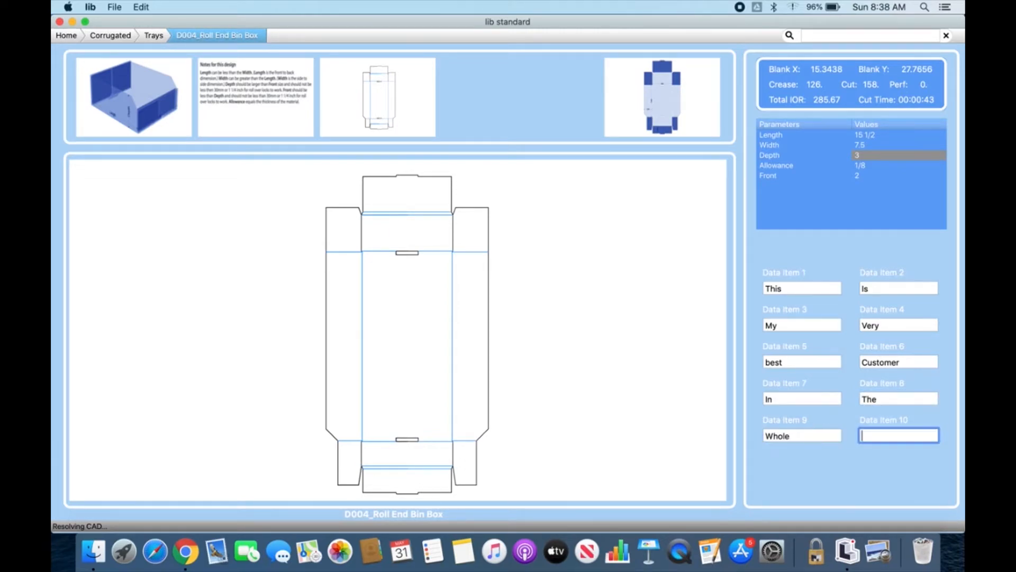
pyautogui.write('World')
# - Correct Data Item 5 so that it reads "Best" with a capital B
pyautogui.click(772, 363)
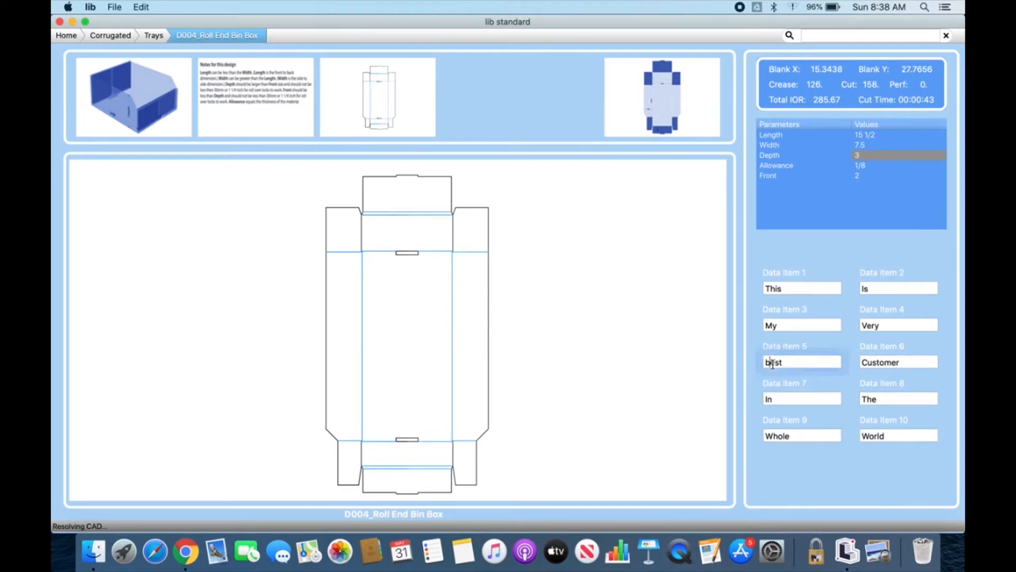
pyautogui.press('BackSpace')
pyautogui.write('B')
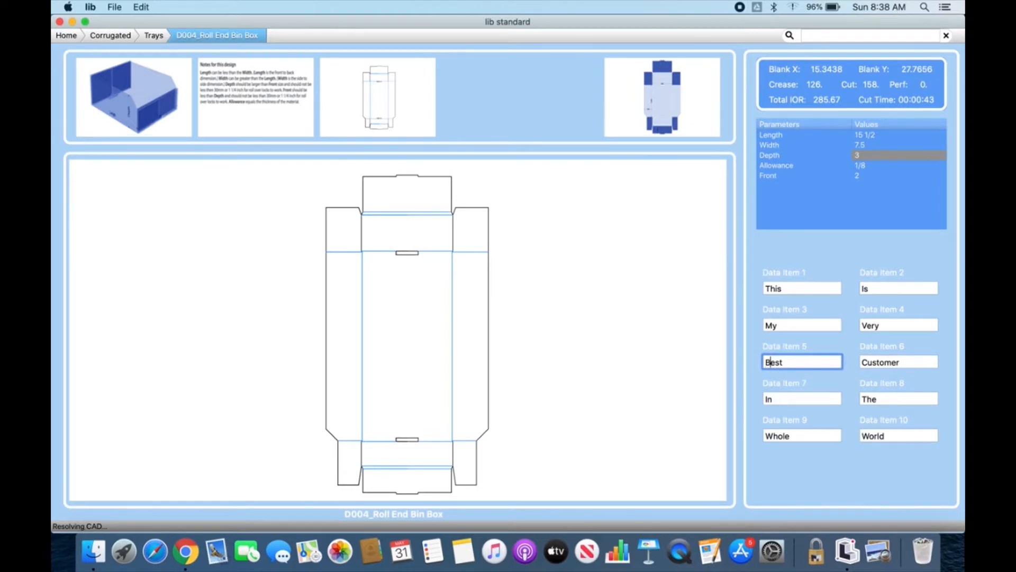
pyautogui.rightClick(774, 364)
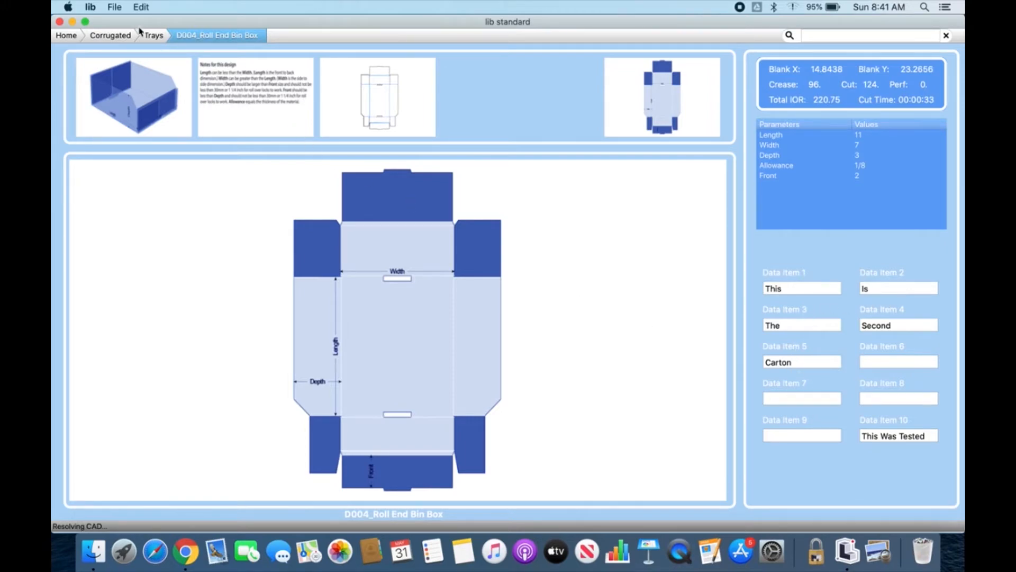
# - Examine the file formats offered for exporting the bin box as a one-up, and cancel the export without saving
pyautogui.click(119, 7)
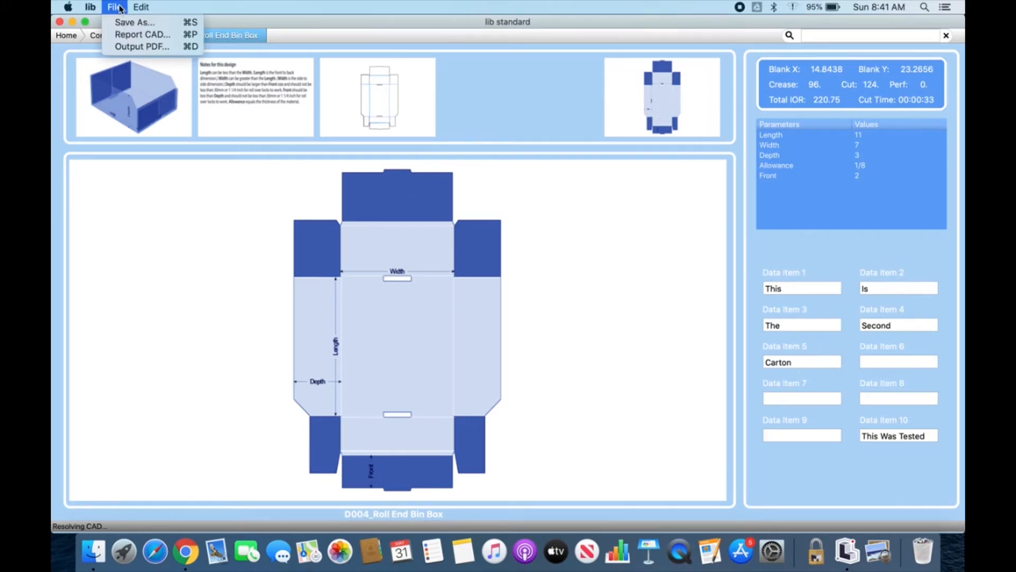
pyautogui.click(125, 22)
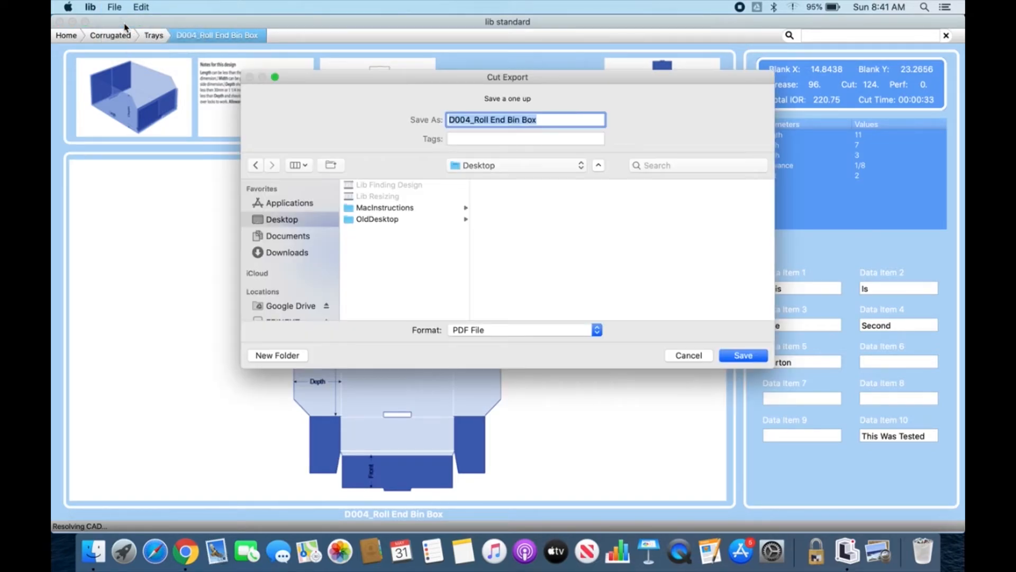
pyautogui.click(600, 333)
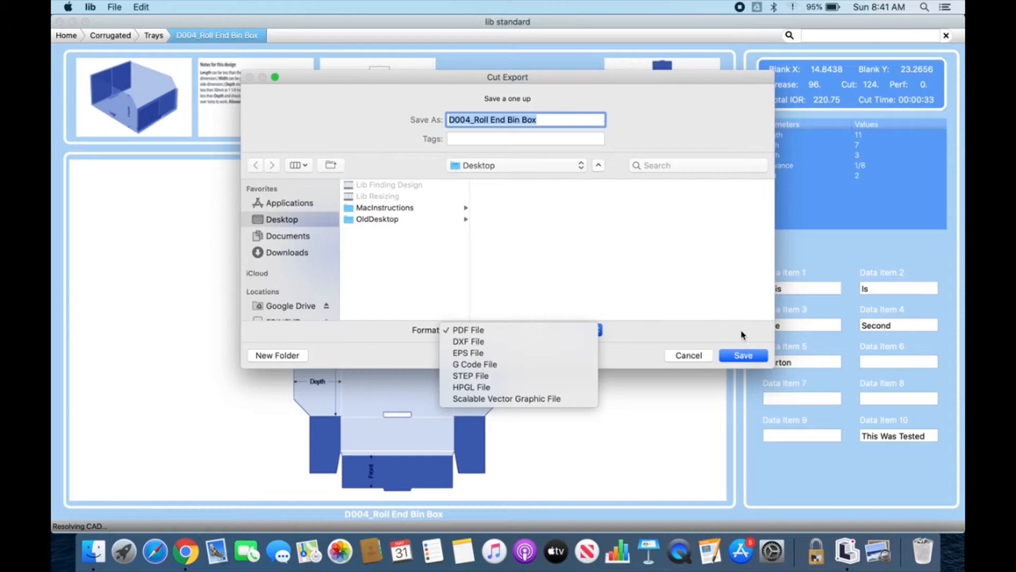
pyautogui.click(746, 358)
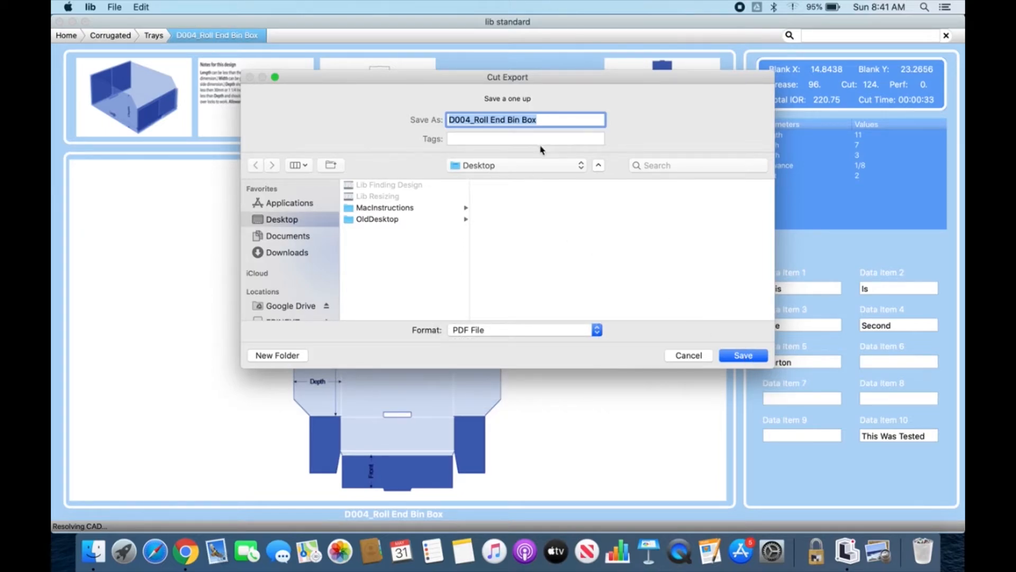
pyautogui.click(689, 356)
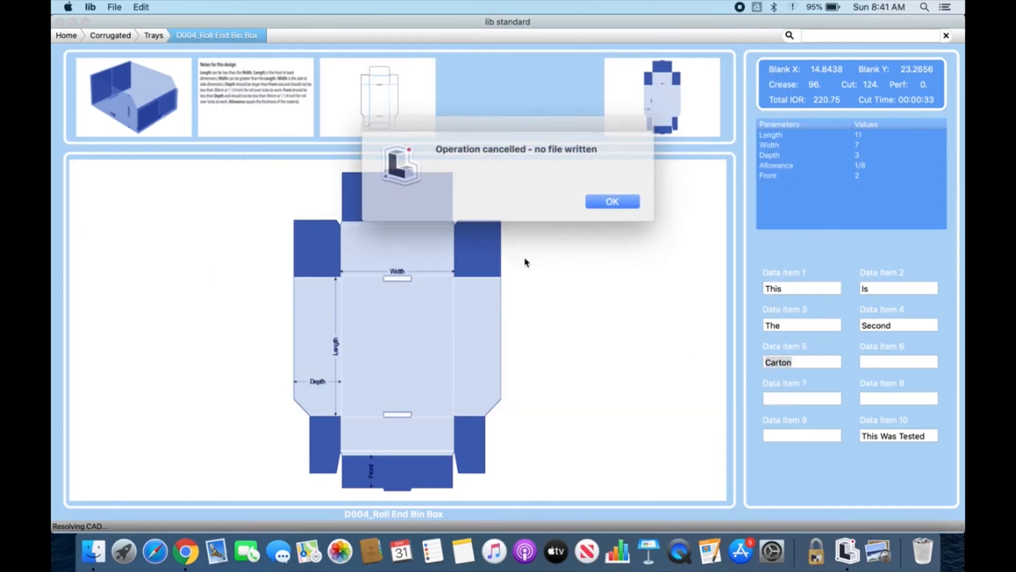
pyautogui.click(599, 199)
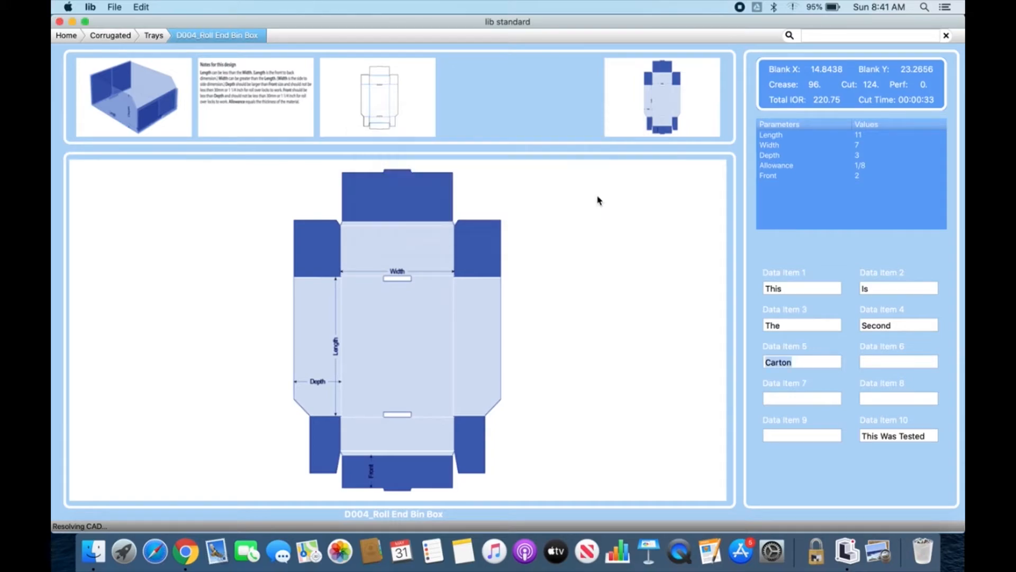
# - Generate the CAD report of the bin box, look over its data items and drawing, and close it without saving
pyautogui.click(121, 7)
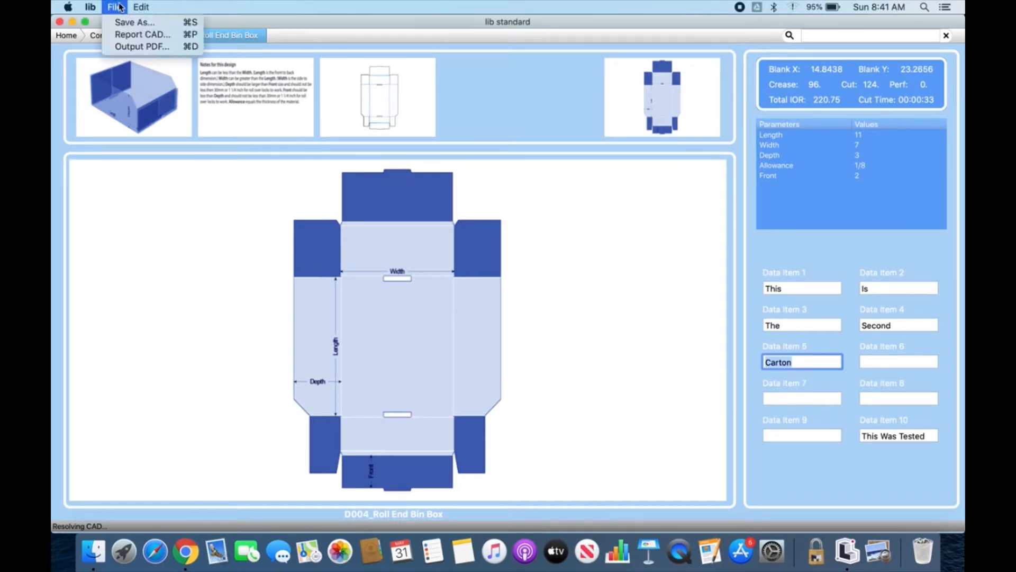
pyautogui.click(146, 40)
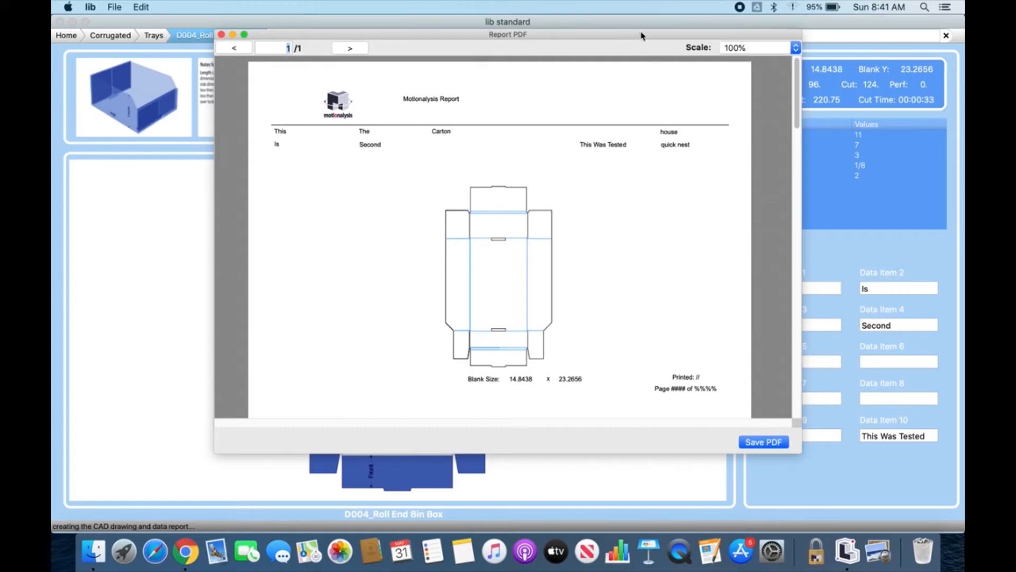
pyautogui.moveTo(642, 38); pyautogui.dragTo(562, 49)
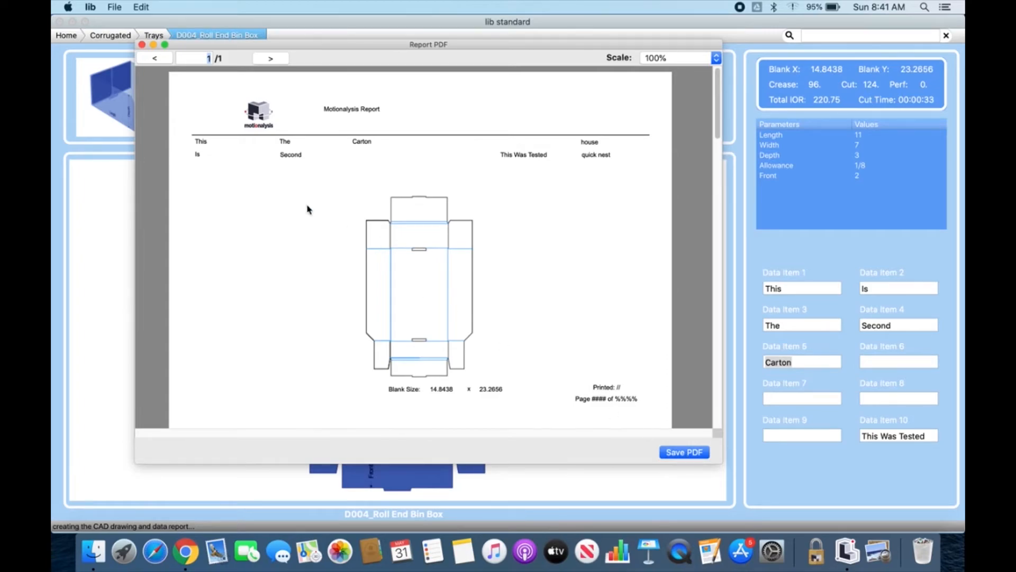
pyautogui.click(141, 45)
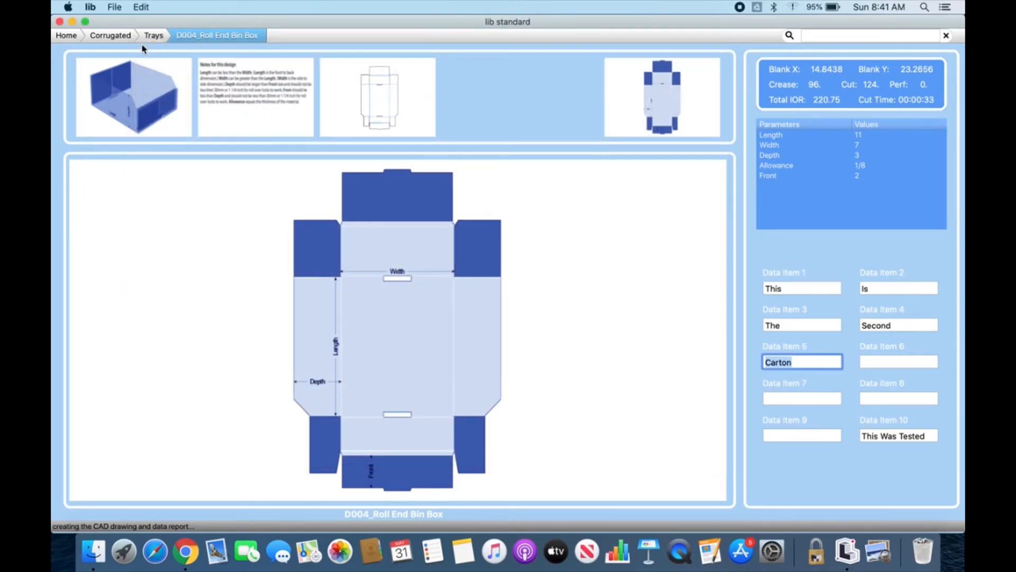
# - Output the bin box as a layered PDF cut file named D004_Roll End Bin Box.pdf in the Documents folder
pyautogui.click(90, 7)
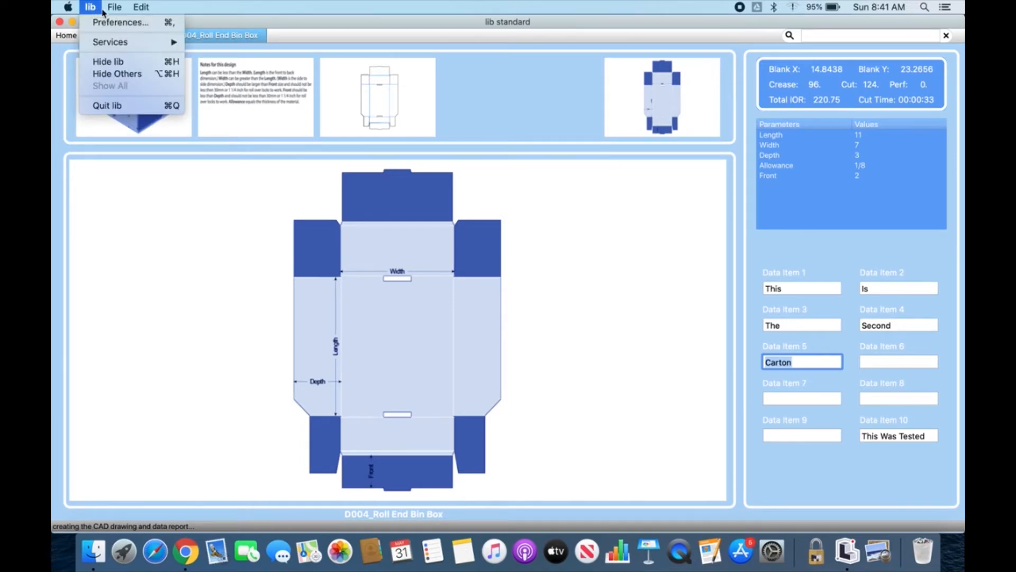
pyautogui.moveTo(114, 8)
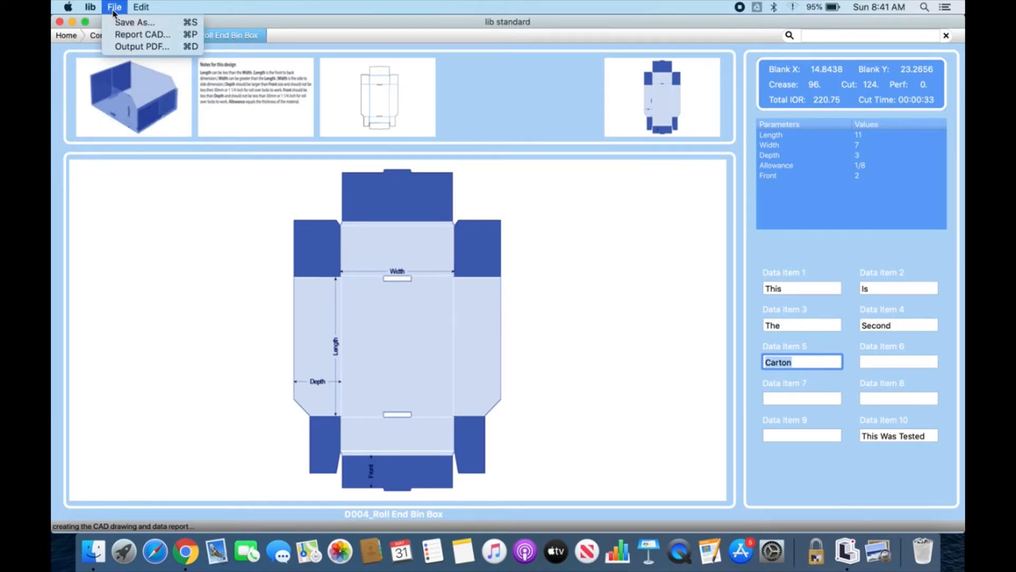
pyautogui.click(142, 47)
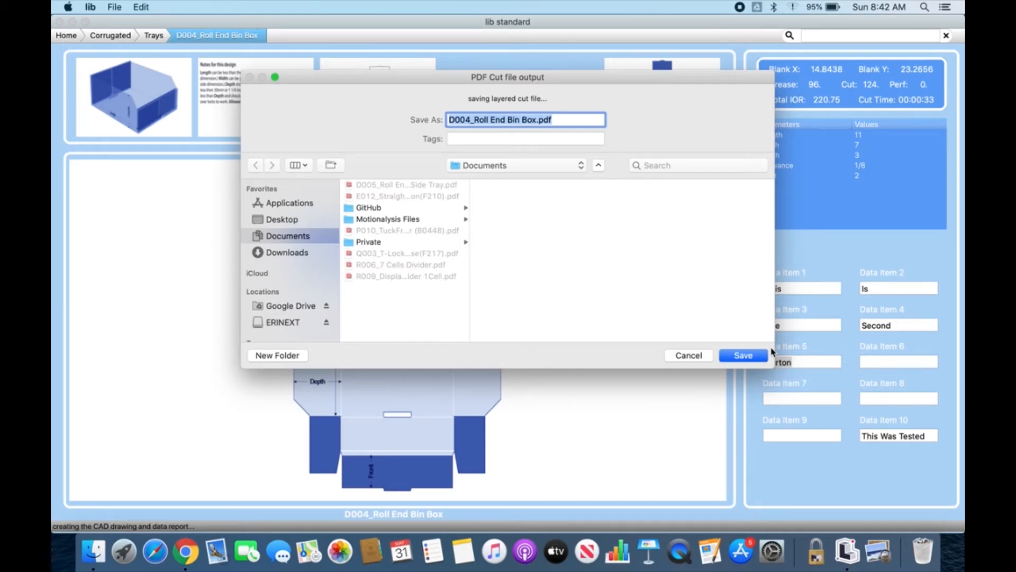
pyautogui.click(756, 356)
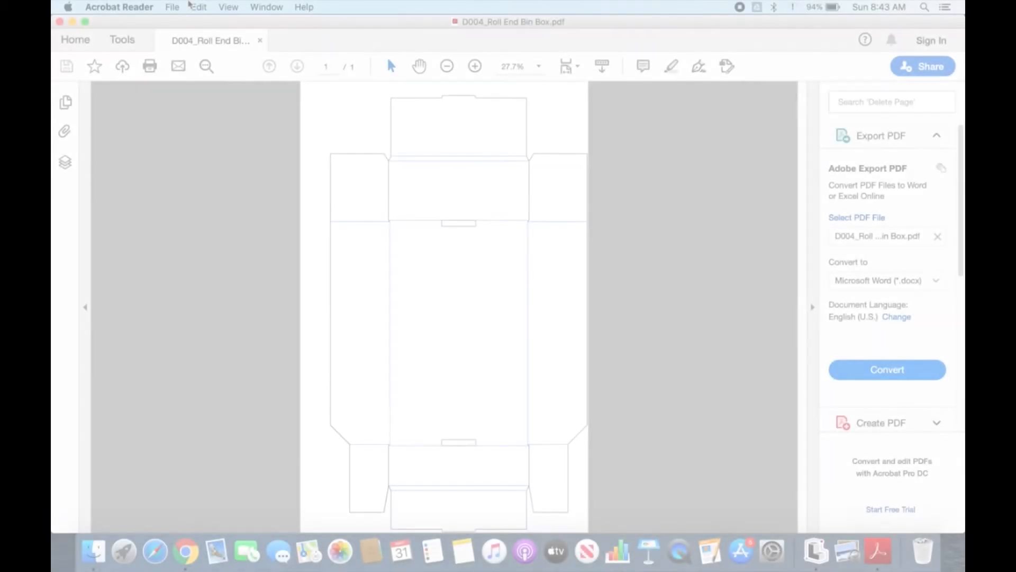
# - Inspect the layers of D004_Roll End Bin Box.pdf in Acrobat Reader, toggling the visibility of Thru-cut and Crease off and on
pyautogui.click(66, 162)
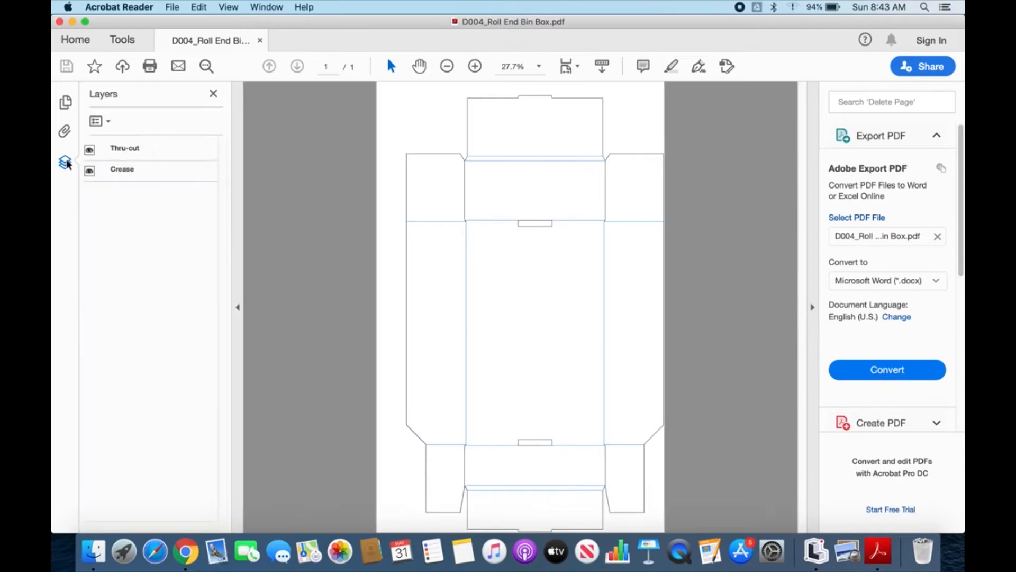
pyautogui.click(91, 156)
pyautogui.click(90, 152)
pyautogui.click(90, 152)
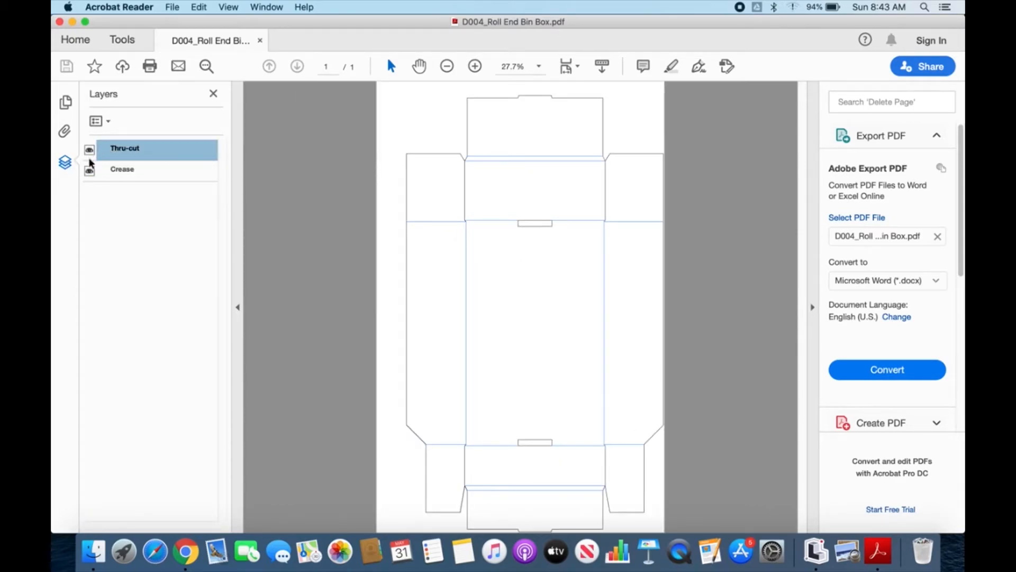
pyautogui.click(90, 170)
pyautogui.click(89, 171)
# - Examine the PDF's document properties, reading through the description and the full list of custom properties
pyautogui.click(173, 8)
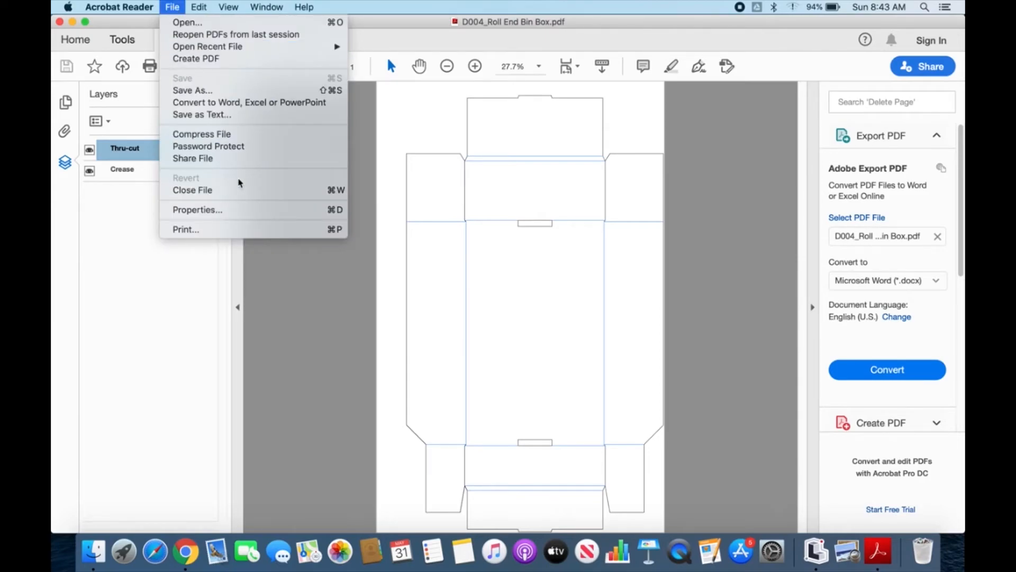
pyautogui.click(323, 211)
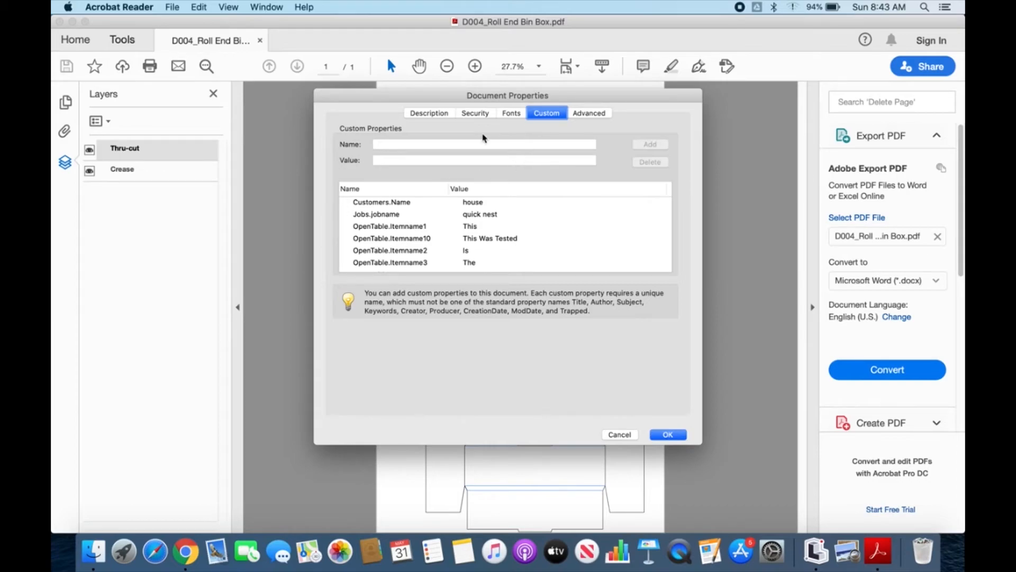
pyautogui.click(433, 114)
pyautogui.click(547, 114)
pyautogui.scroll(-3, 483, 242)
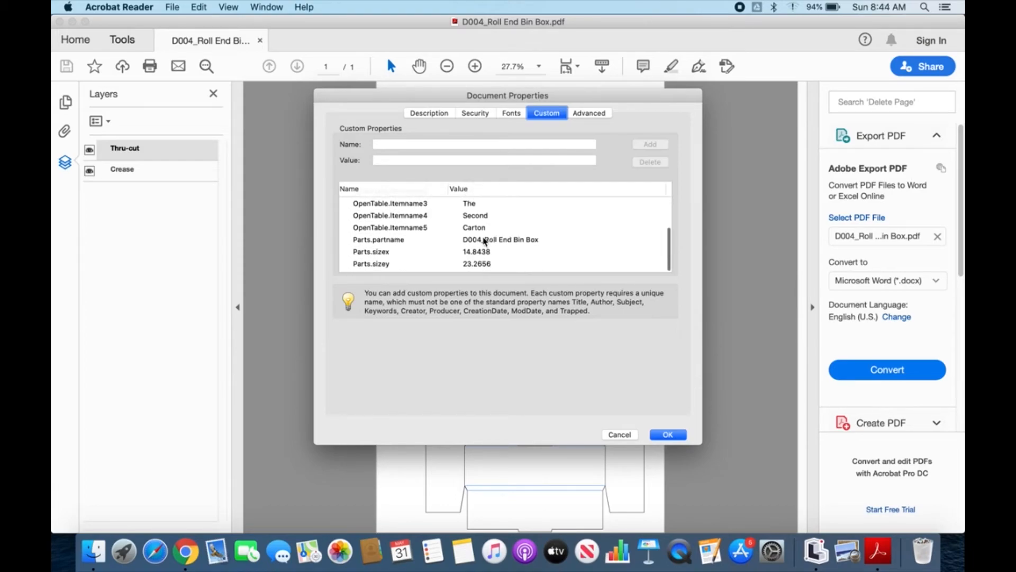
pyautogui.scroll(3, 483, 241)
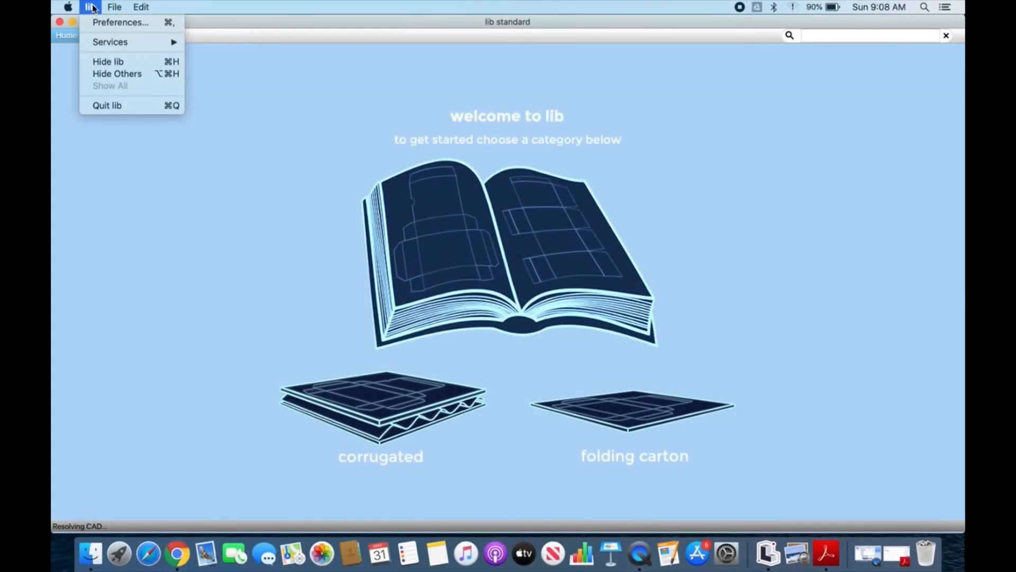
# - Switch to lib and set the PDF cutter output directory to the Documents folder in the preferences
pyautogui.click(106, 26)
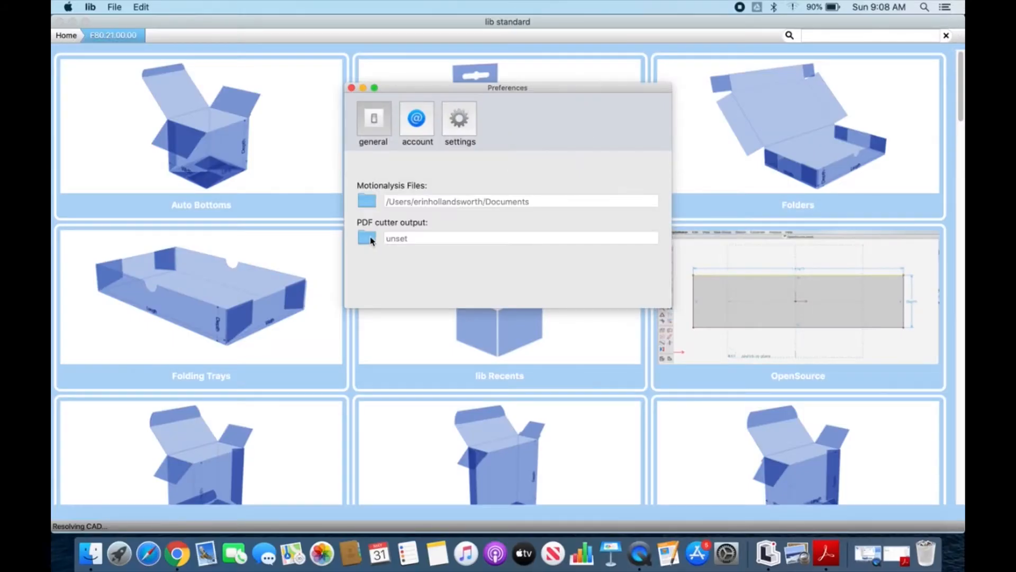
pyautogui.click(371, 239)
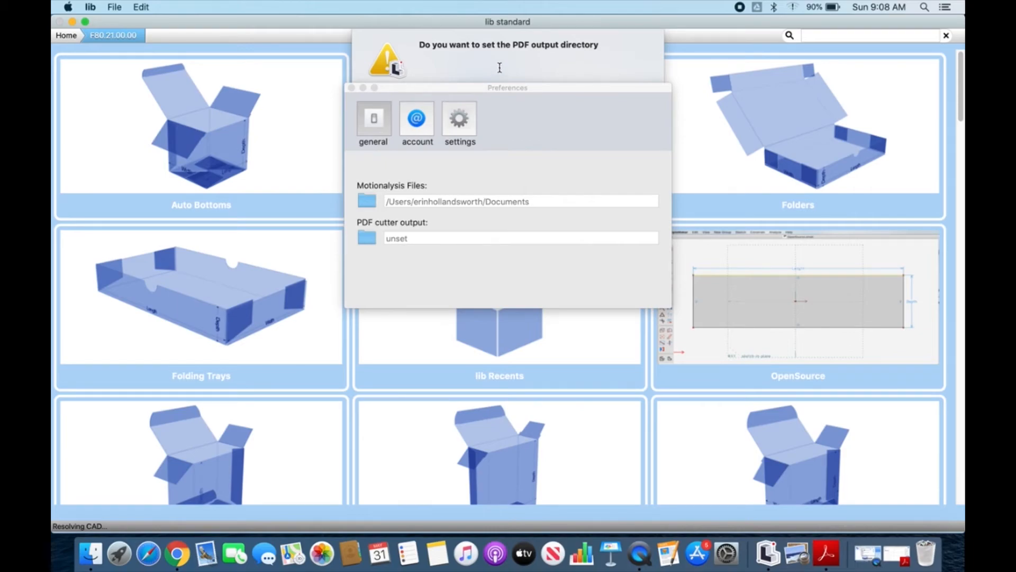
pyautogui.moveTo(529, 82); pyautogui.dragTo(538, 161)
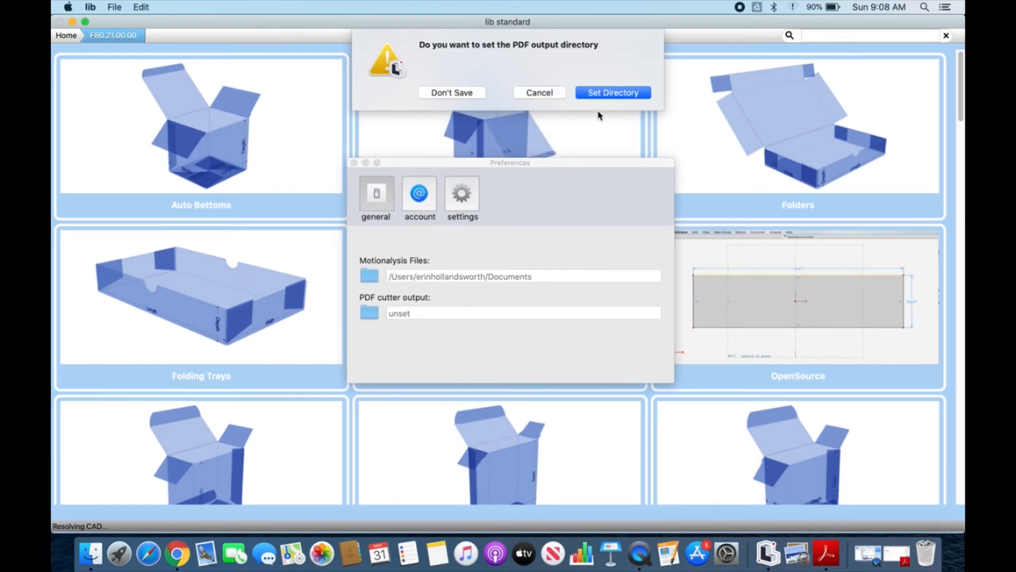
pyautogui.click(608, 93)
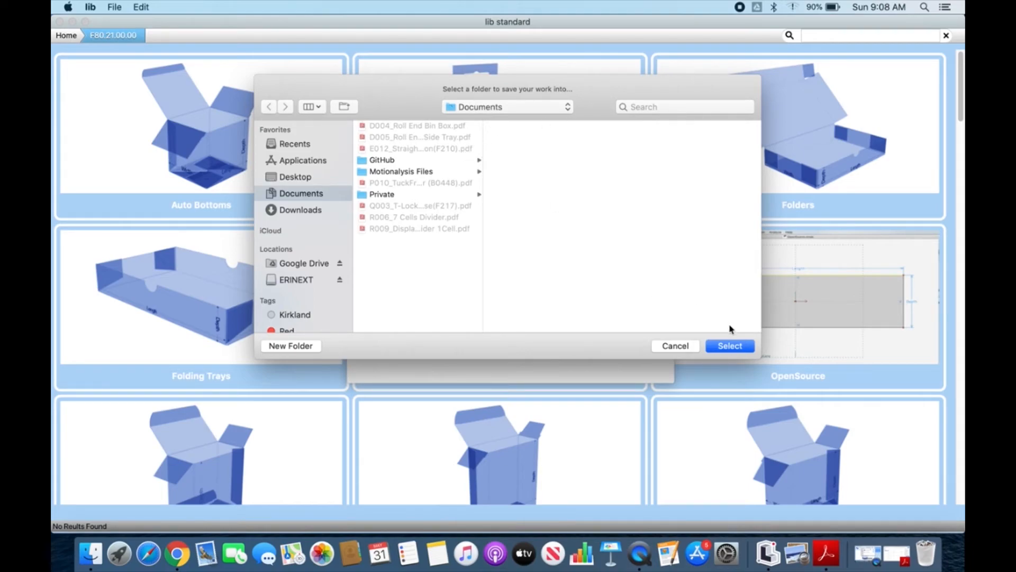
pyautogui.click(730, 346)
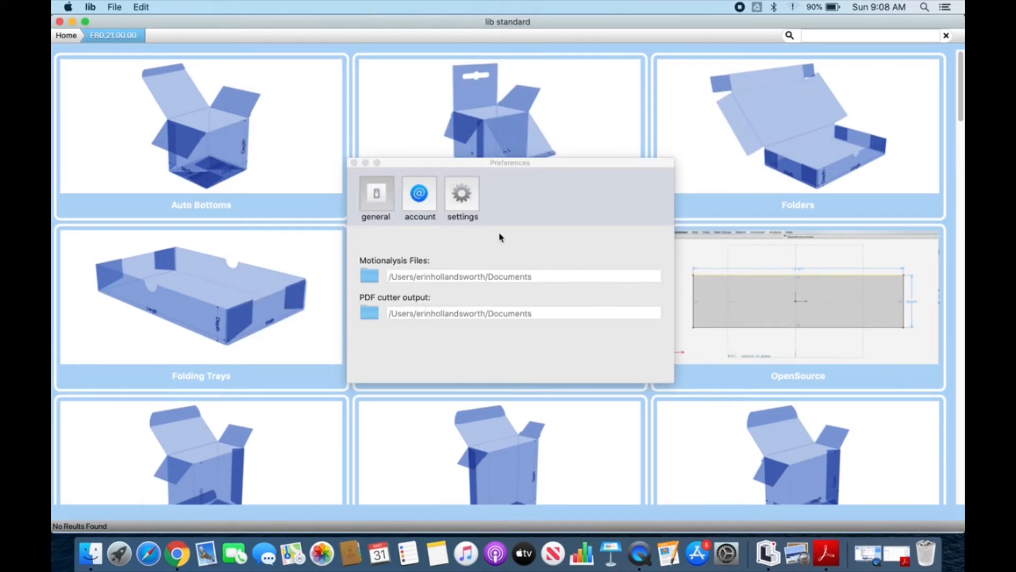
# - Review the account plan and report logo, check the units and recents settings, and close the preferences
pyautogui.click(419, 196)
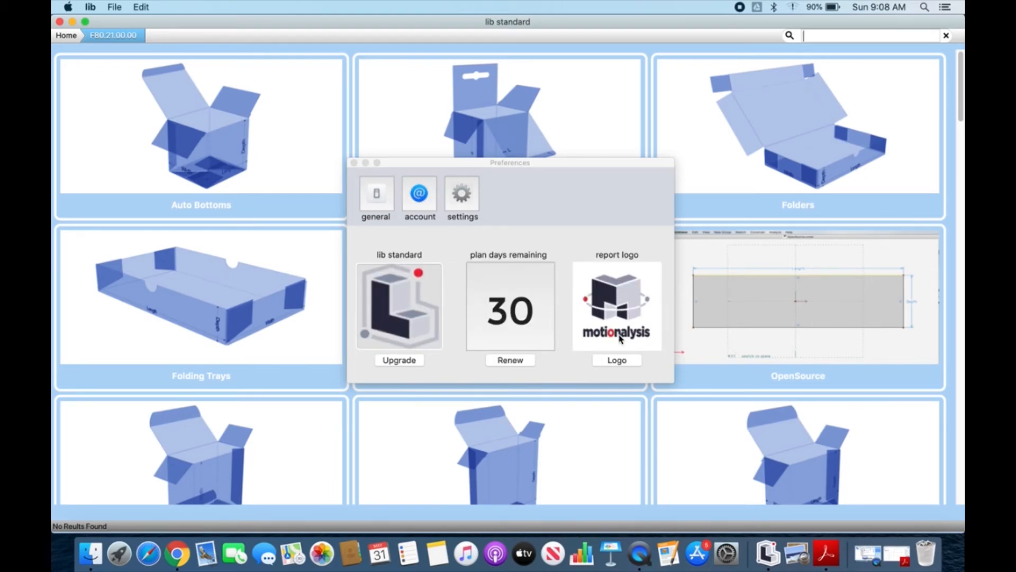
pyautogui.click(472, 206)
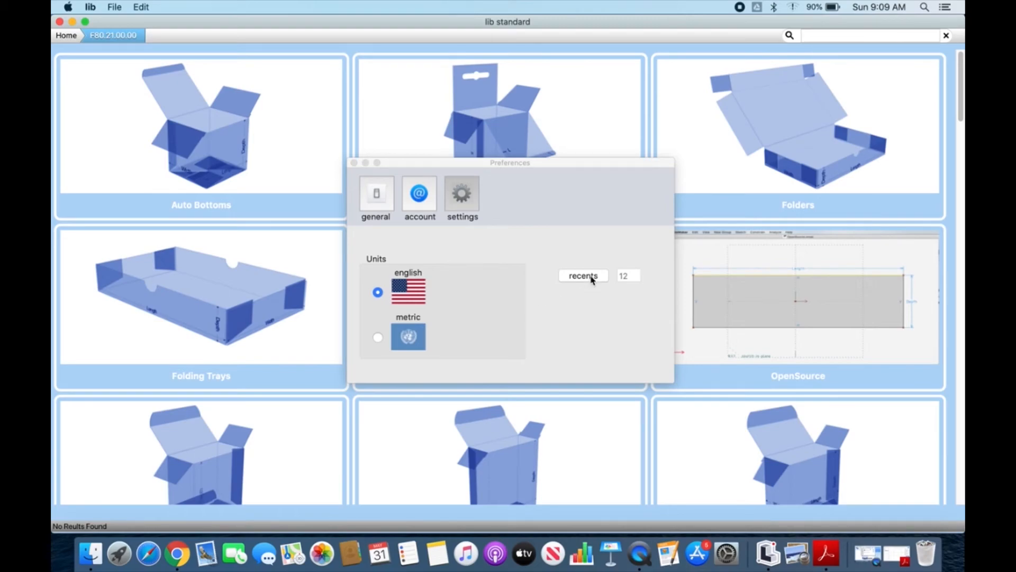
pyautogui.click(355, 163)
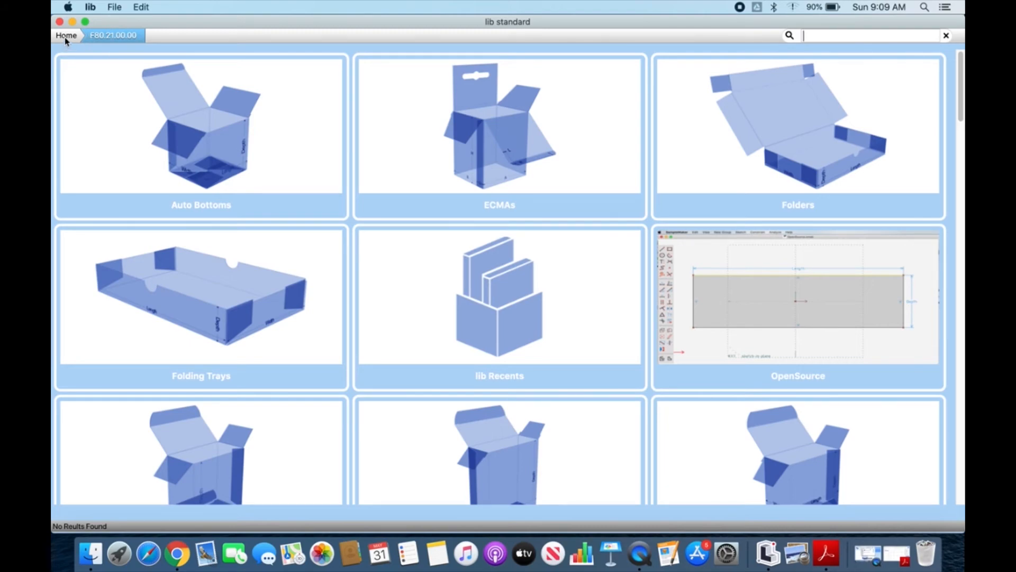
# - Open the D004_Roll End Bin Box design from lib Recents in the Corrugated category
pyautogui.click(192, 135)
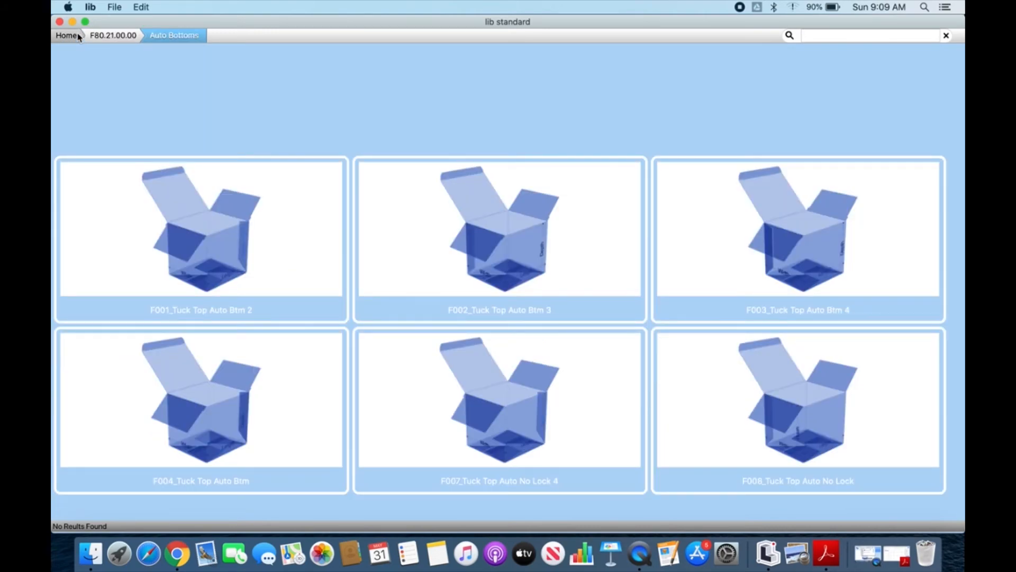
pyautogui.click(77, 36)
pyautogui.click(395, 426)
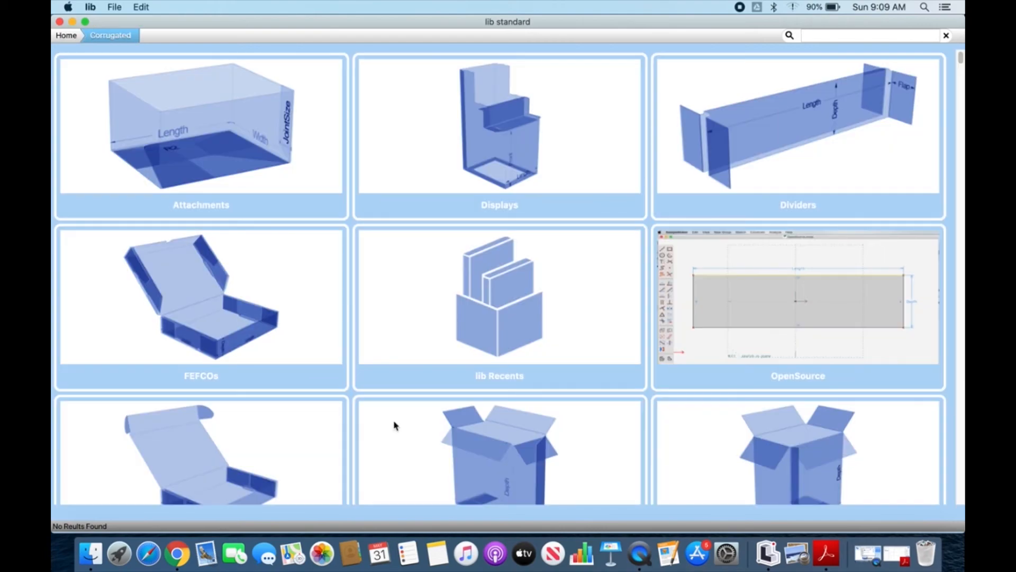
pyautogui.click(495, 351)
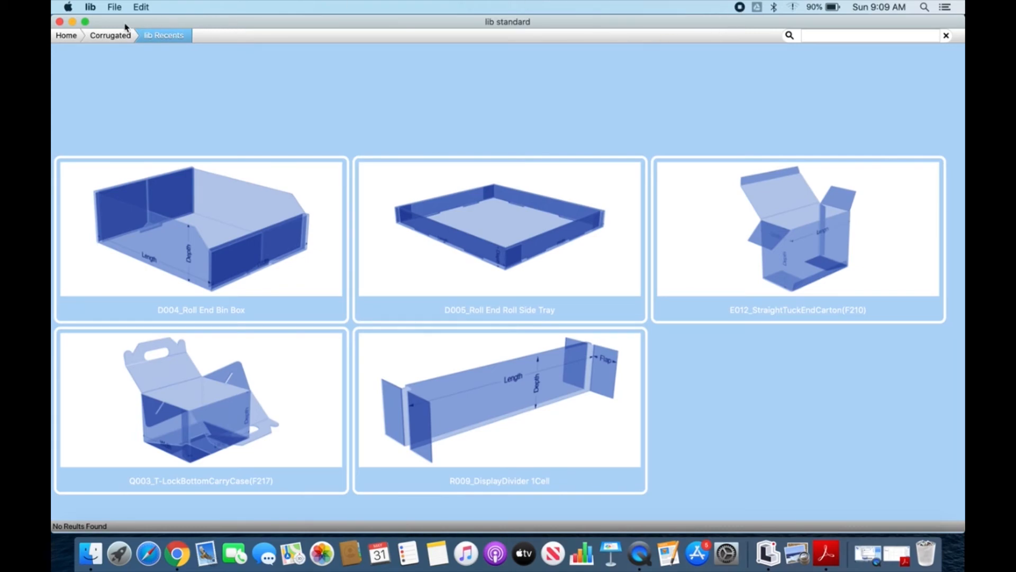
pyautogui.click(199, 231)
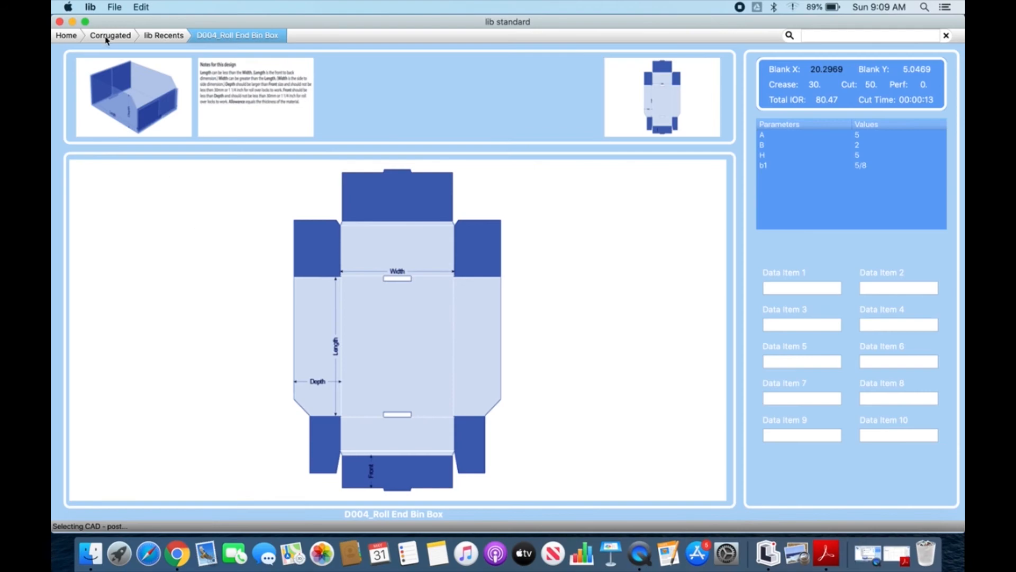
# - Open the preferences, check the settings and the account's plan and report logo, and close the preferences
pyautogui.click(97, 10)
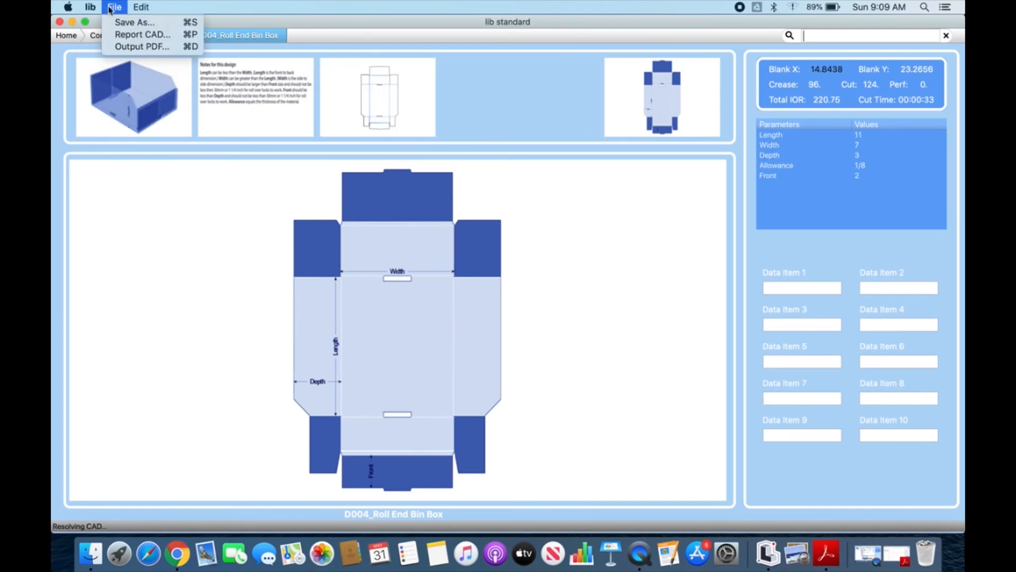
pyautogui.click(106, 24)
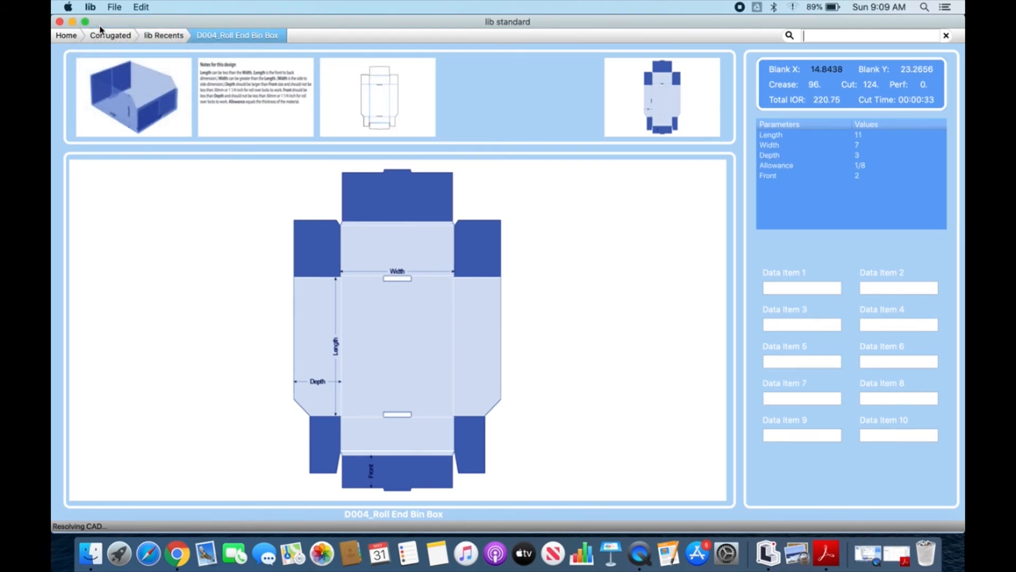
pyautogui.click(456, 133)
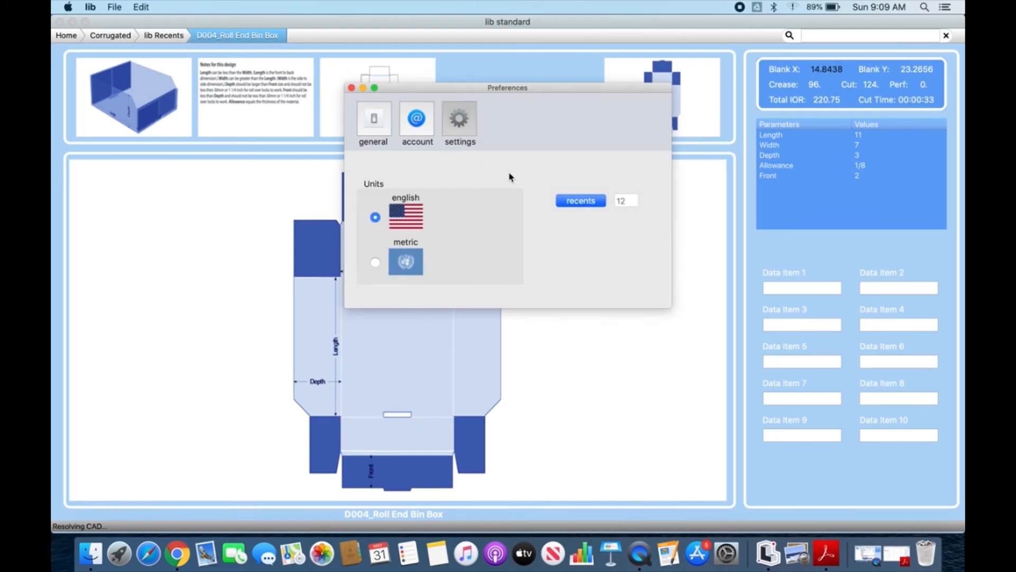
pyautogui.click(417, 120)
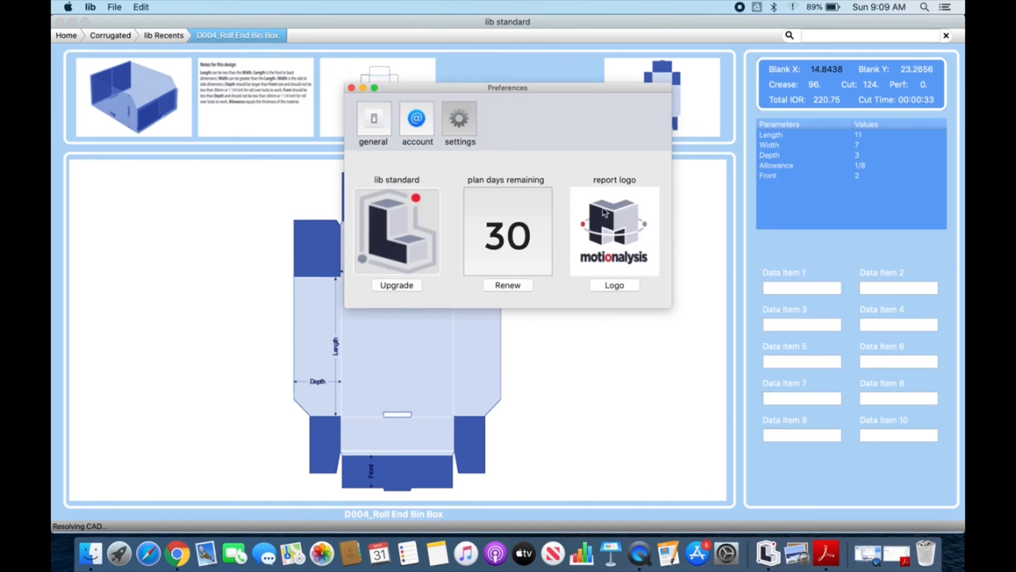
pyautogui.click(352, 88)
# - Start a CAD report for the D004_Roll End Bin Box design
pyautogui.click(121, 8)
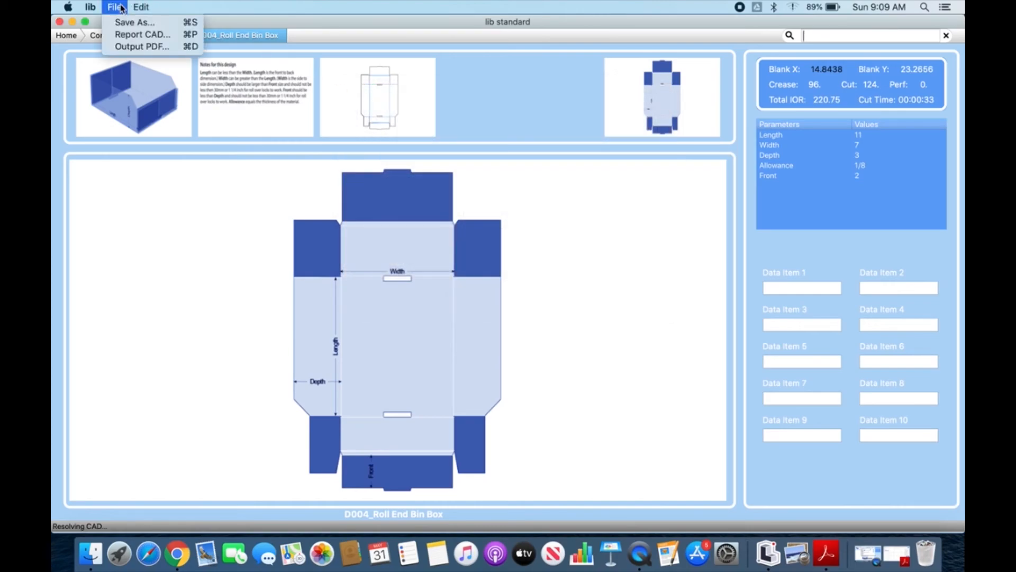
pyautogui.click(128, 35)
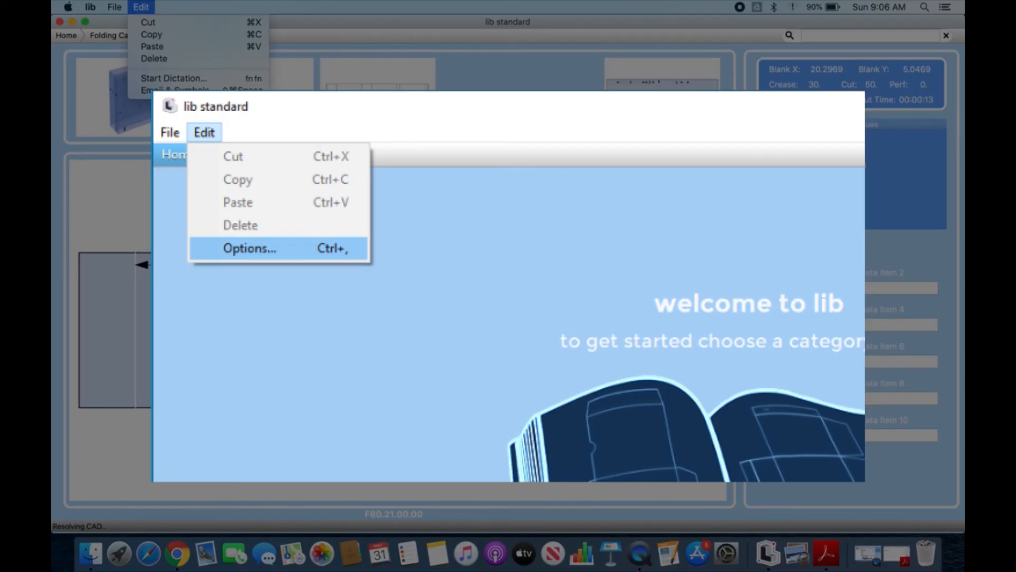
# - Paste the copied blank size value 20.2969 into Data Item 2 of the F80.21.00.00 design
pyautogui.click(688, 231)
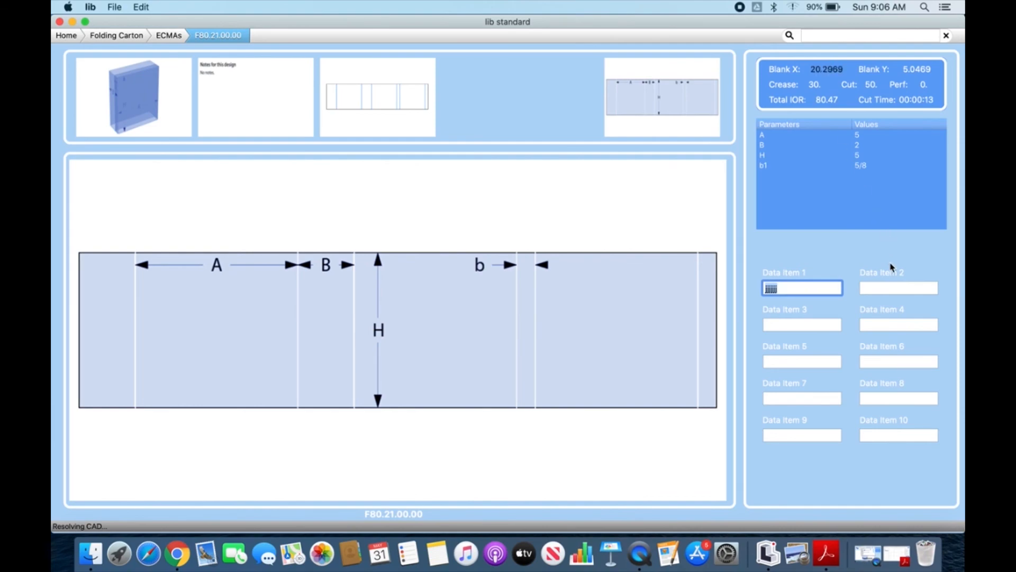
pyautogui.click(887, 287)
pyautogui.rightClick(888, 290)
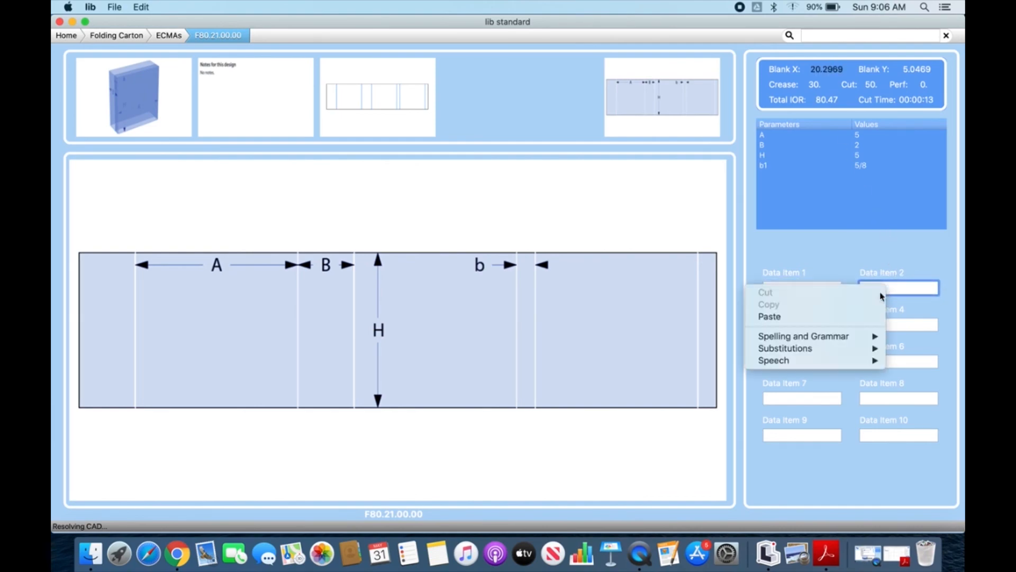
pyautogui.click(862, 317)
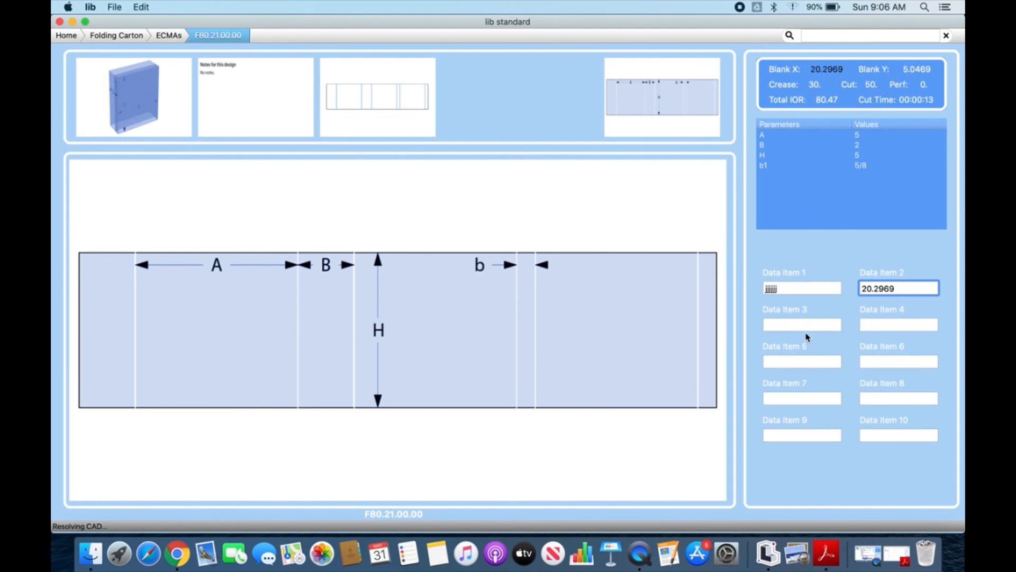
# - Select the existing text in Data Item 1 and replace it with the copied value
pyautogui.click(786, 286)
pyautogui.rightClick(787, 289)
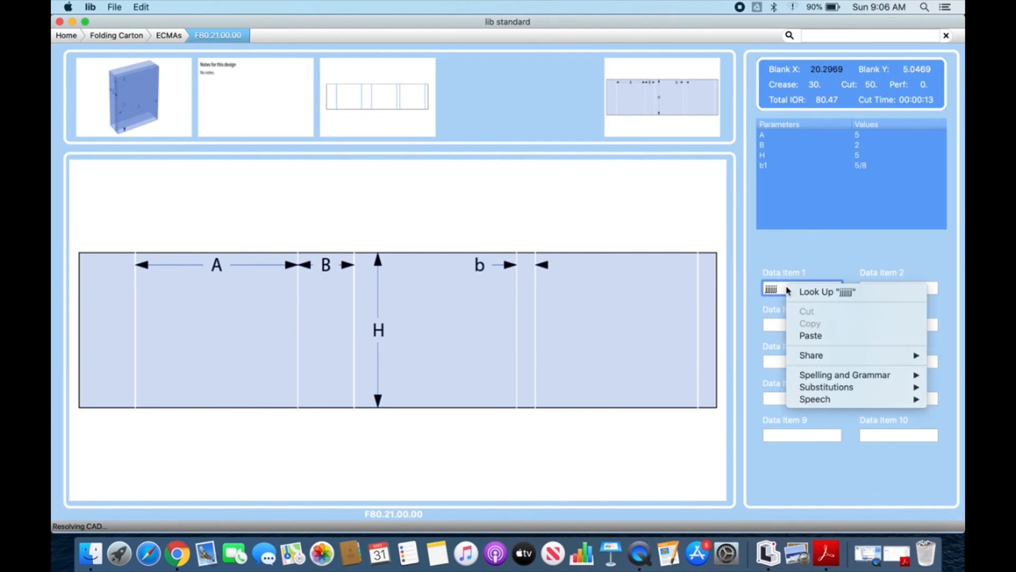
pyautogui.click(784, 290)
pyautogui.moveTo(780, 287); pyautogui.dragTo(757, 288)
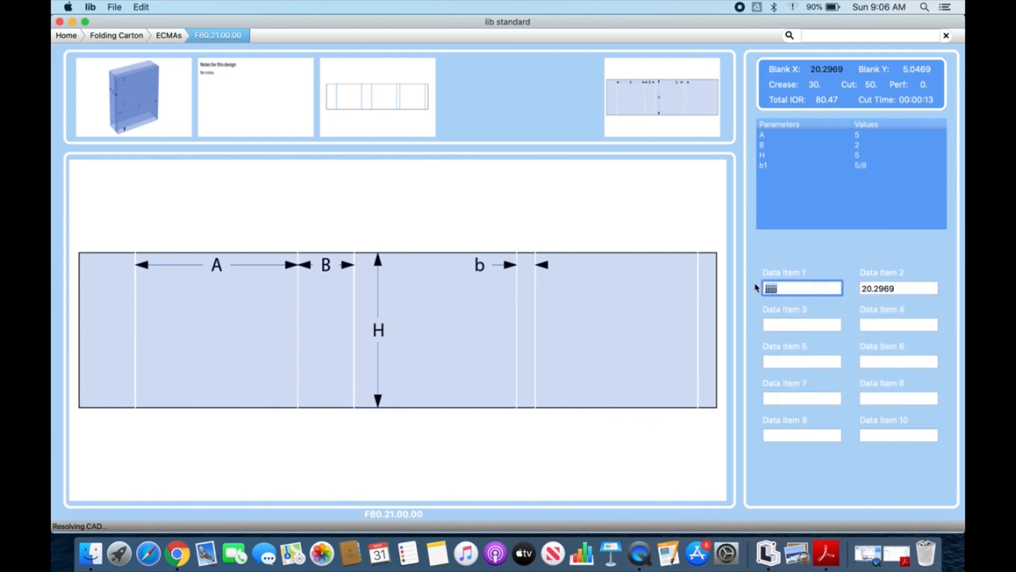
pyautogui.rightClick(765, 289)
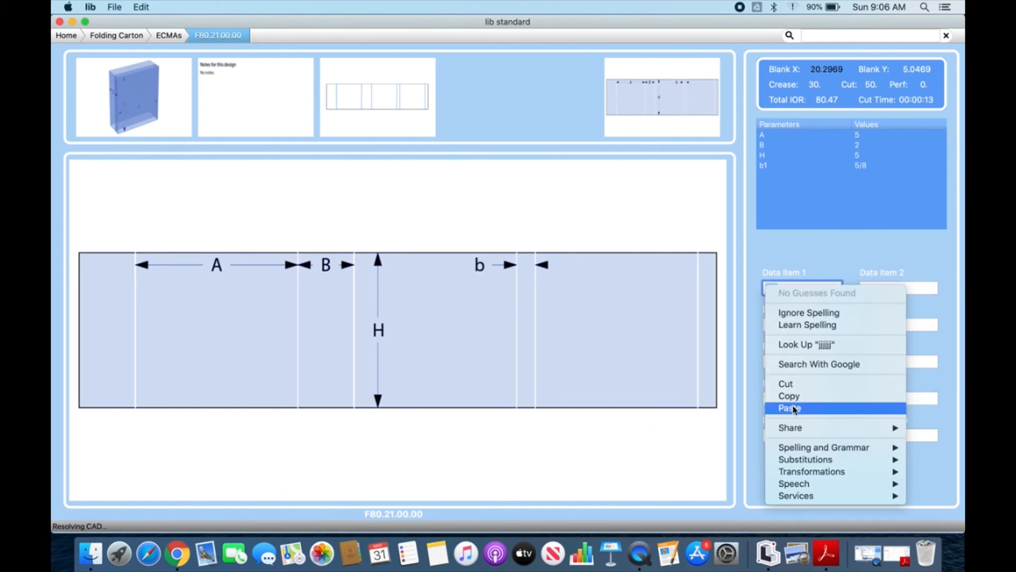